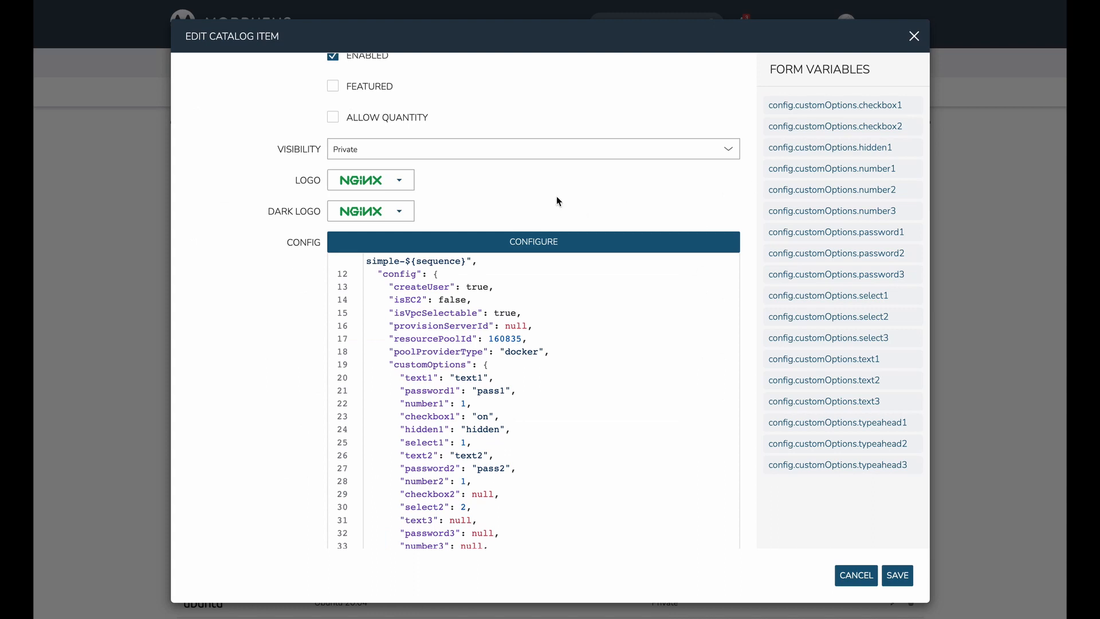
# Examine the Simple Options catalog item's general settings, instance configuration wizard, config JSON and list of assigned inputs
pyautogui.scroll(5, 559, 201)
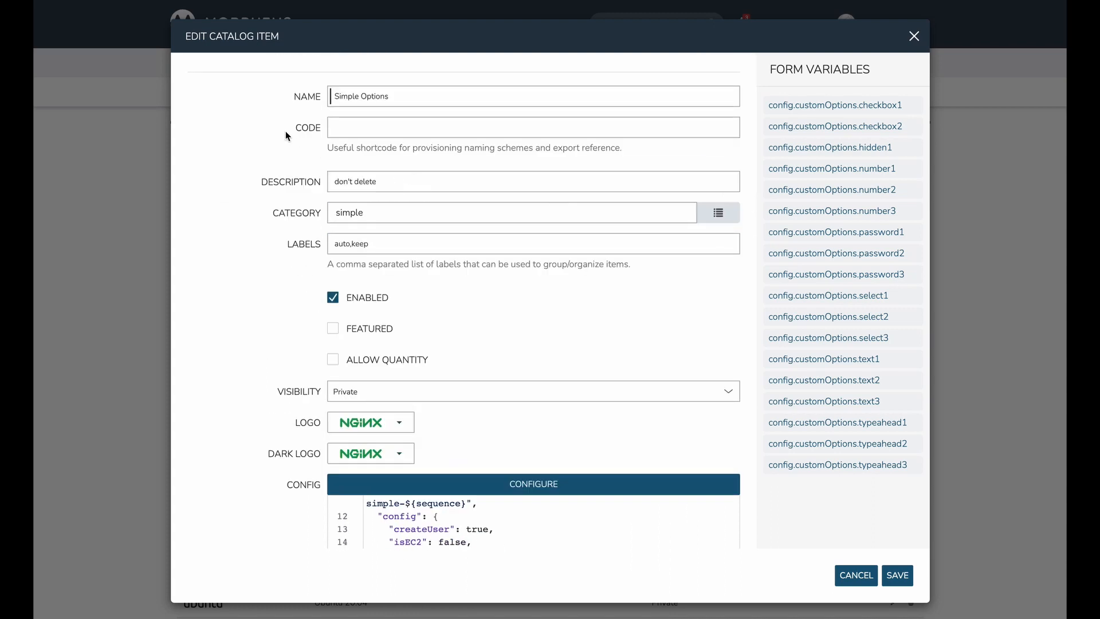
pyautogui.scroll(-3, 474, 252)
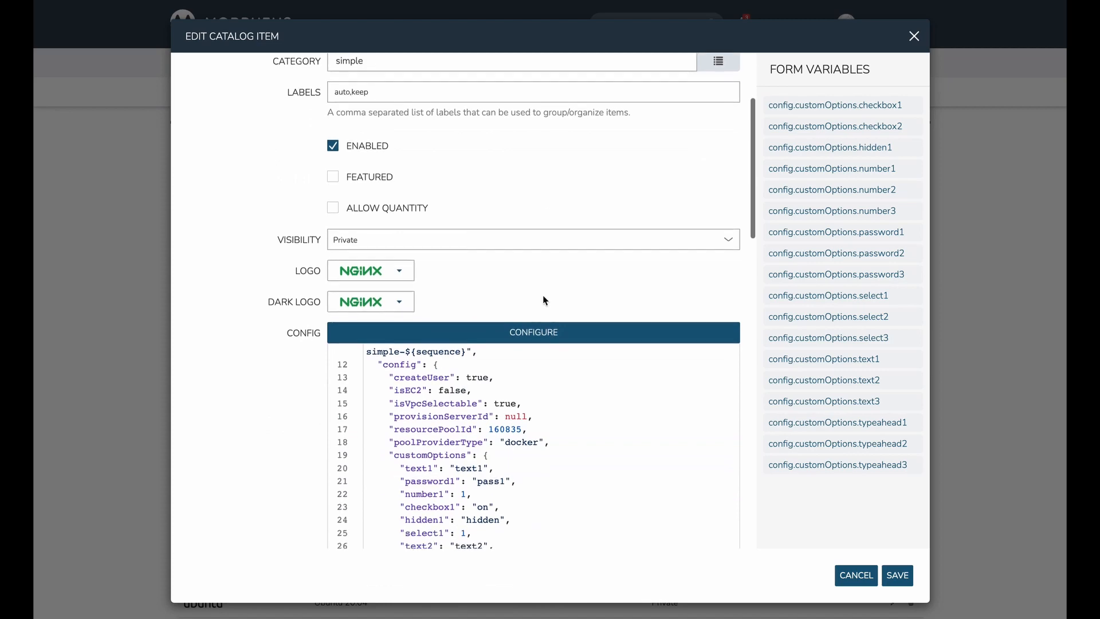
pyautogui.click(546, 331)
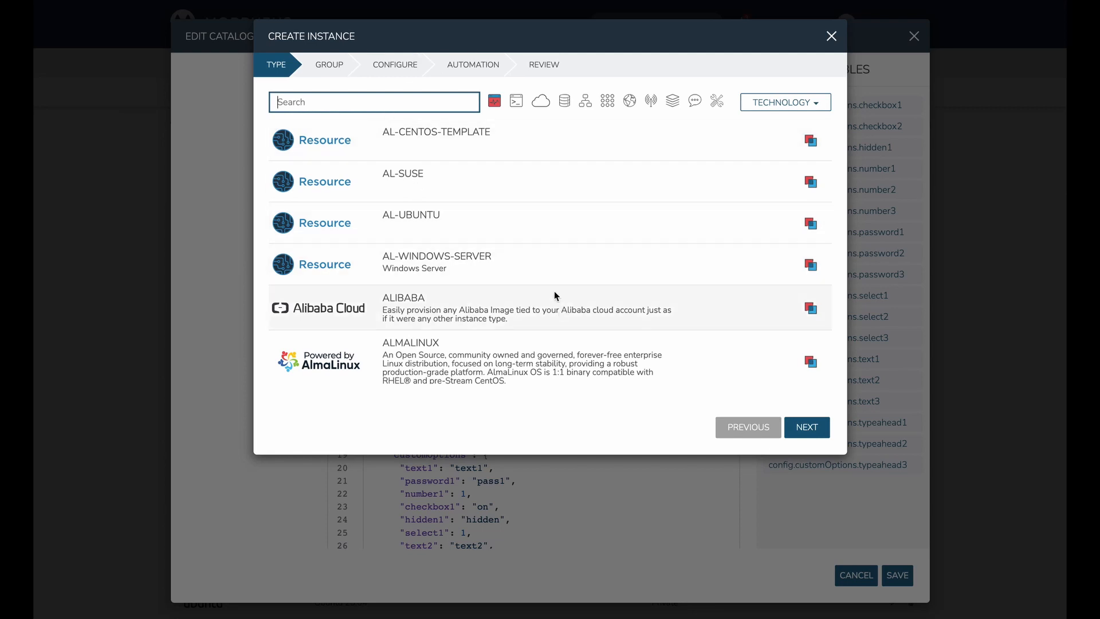
pyautogui.click(831, 36)
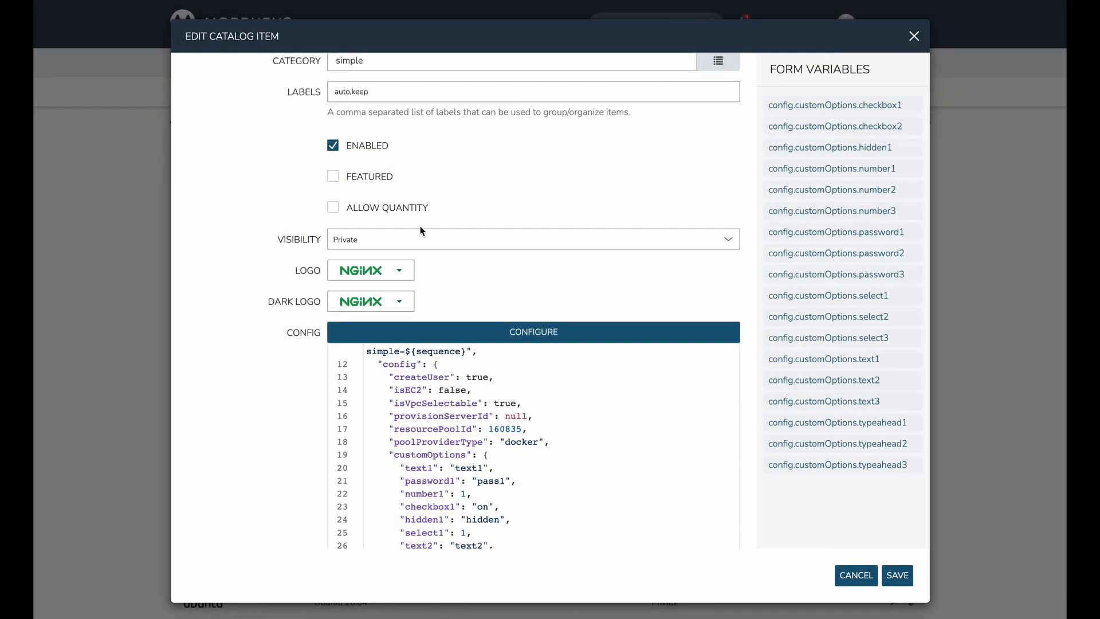
pyautogui.scroll(-4, 277, 302)
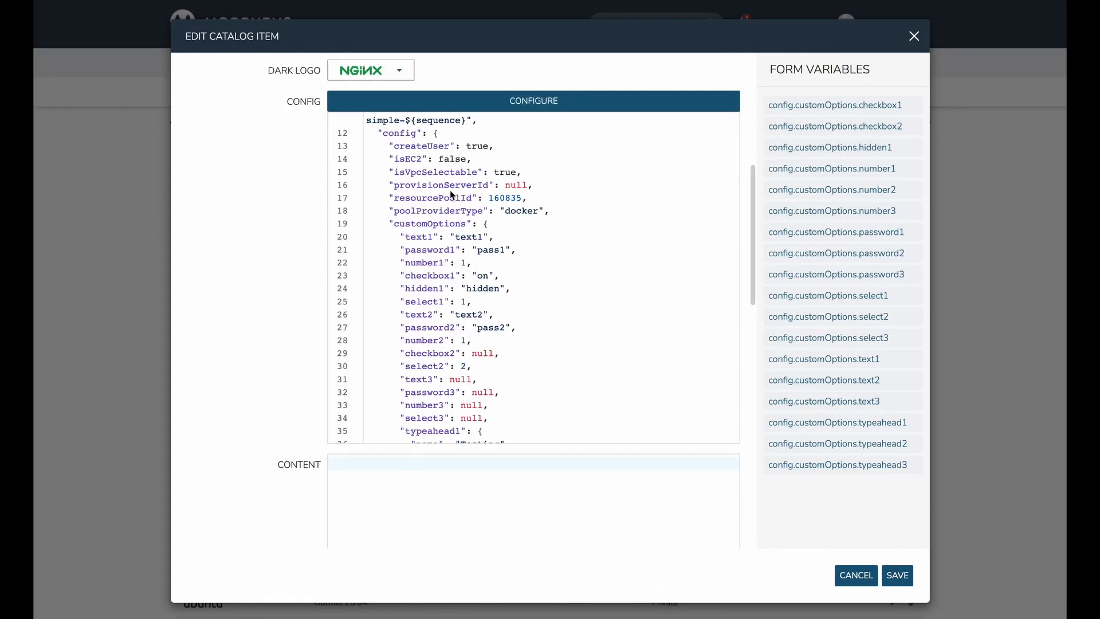
pyautogui.scroll(3, 451, 195)
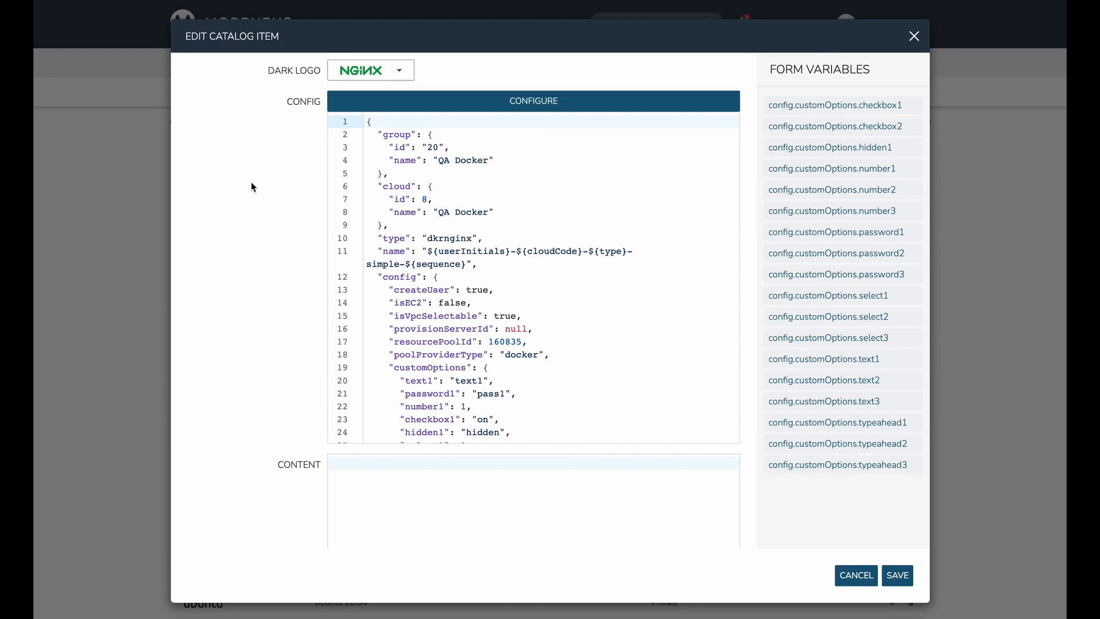
pyautogui.scroll(-10, 252, 183)
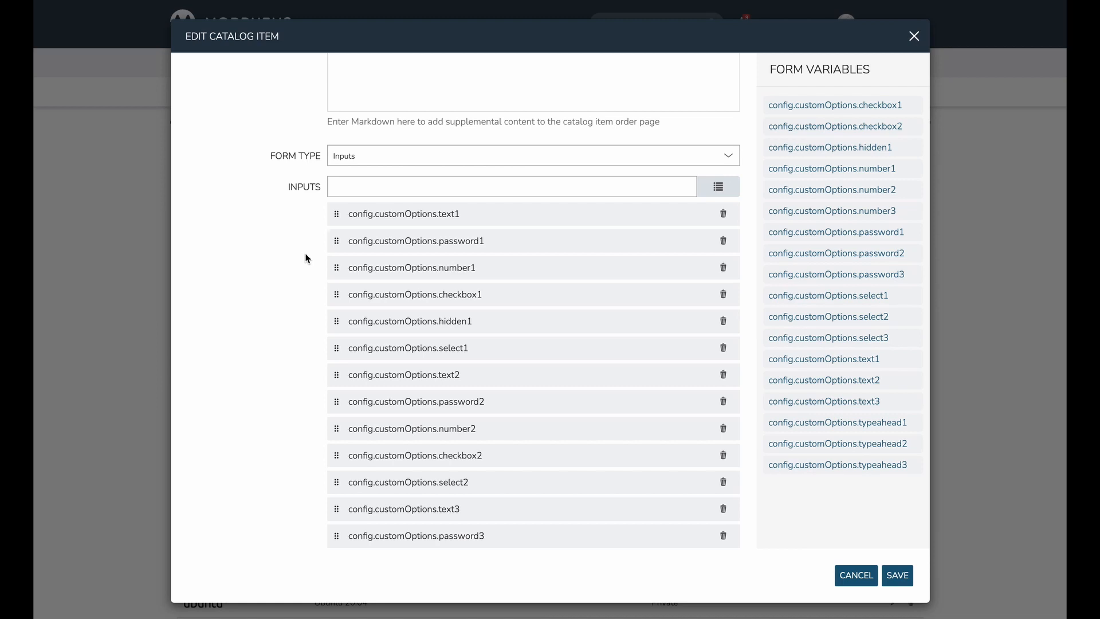
pyautogui.scroll(10, 306, 263)
pyautogui.scroll(2, 309, 276)
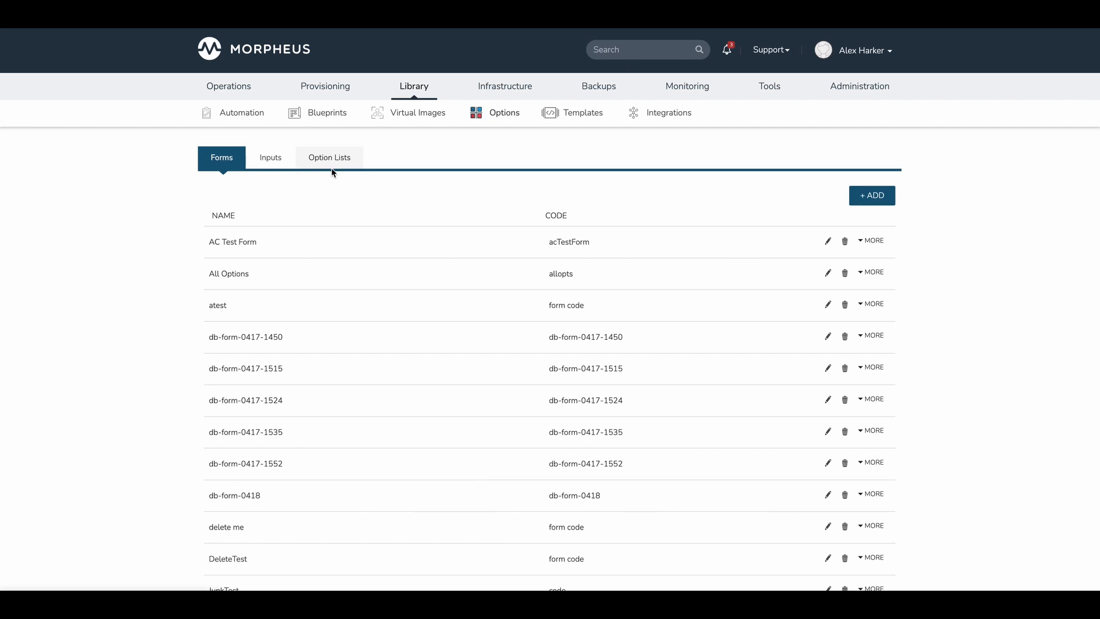
# Start a new form with a collapsible field group named "my fieldgroup"
pyautogui.click(873, 195)
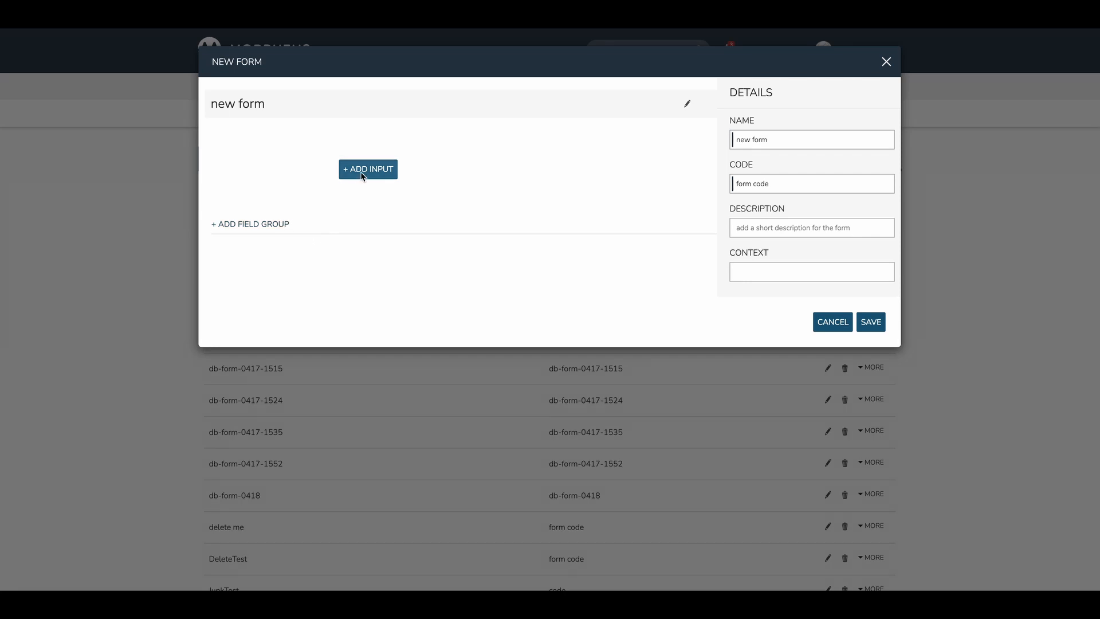
pyautogui.click(259, 224)
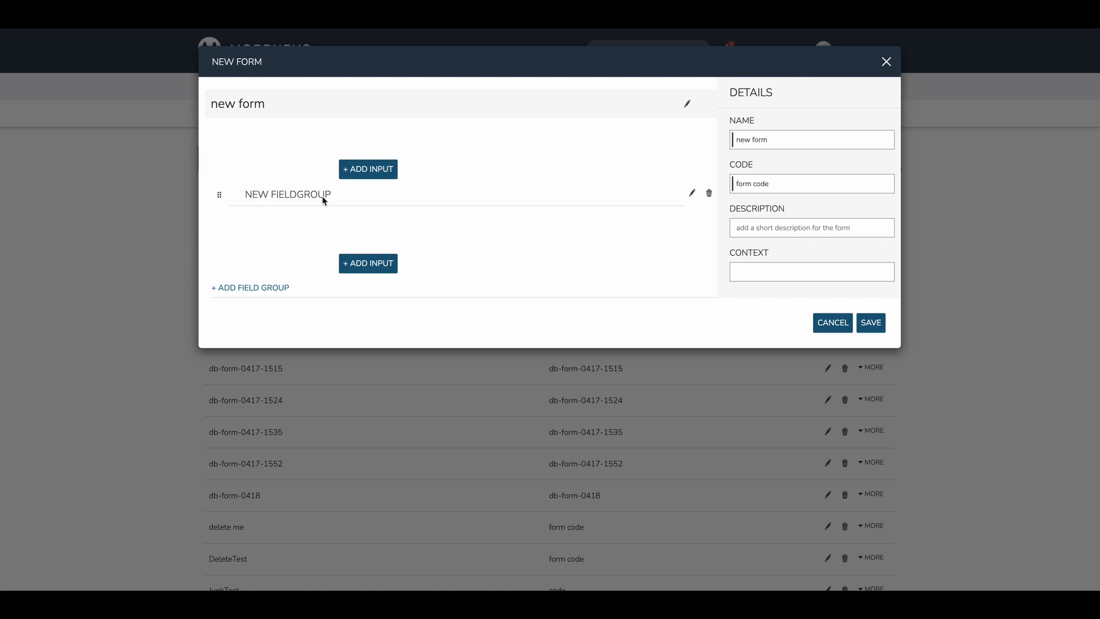
pyautogui.click(692, 195)
pyautogui.tripleClick(808, 142)
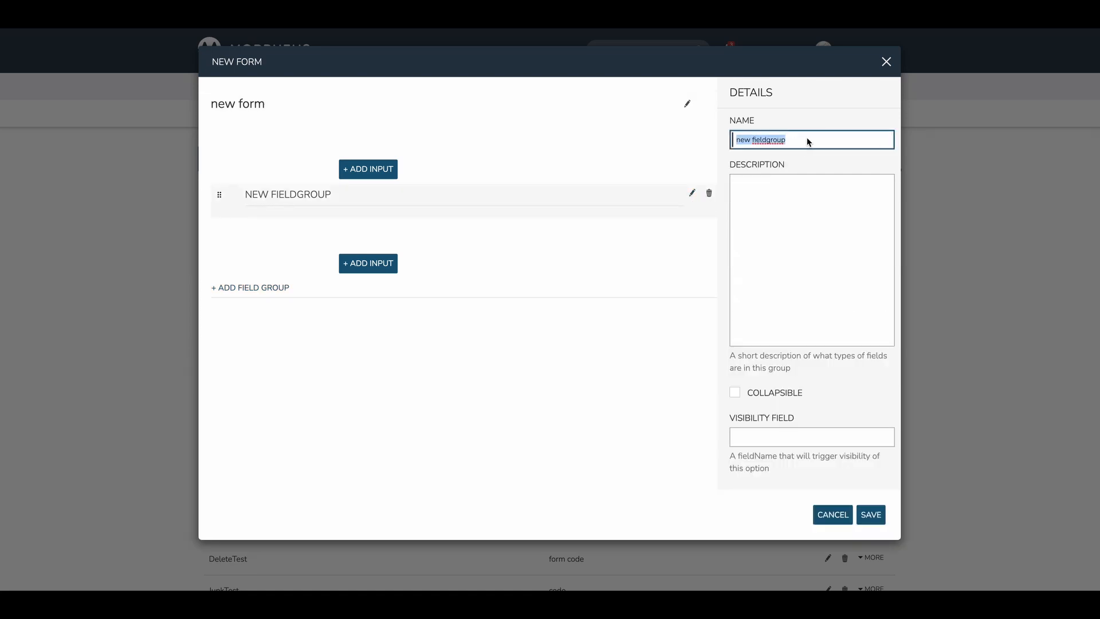
pyautogui.write('my fieldgroup')
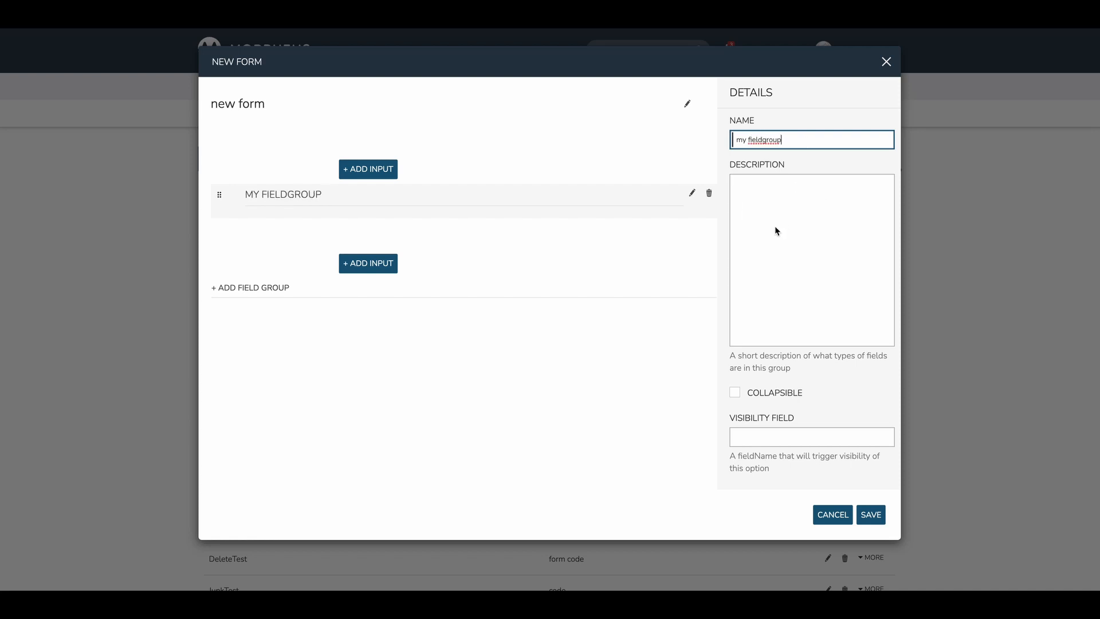
pyautogui.click(735, 393)
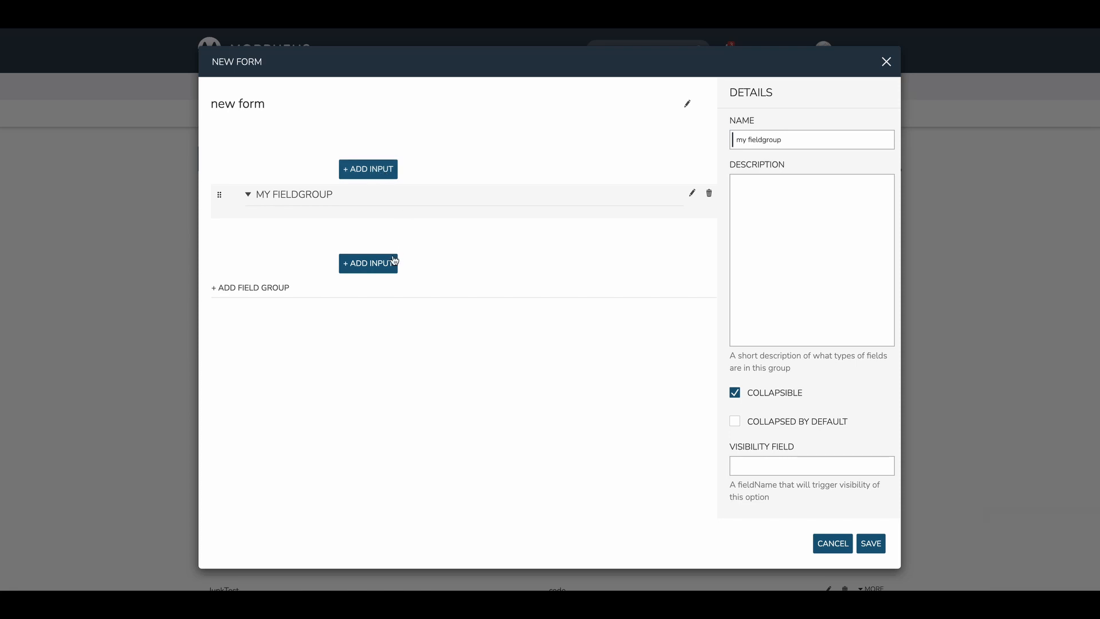
# Add two more field groups to the new form and close the form without saving
pyautogui.click(243, 290)
pyautogui.click(266, 380)
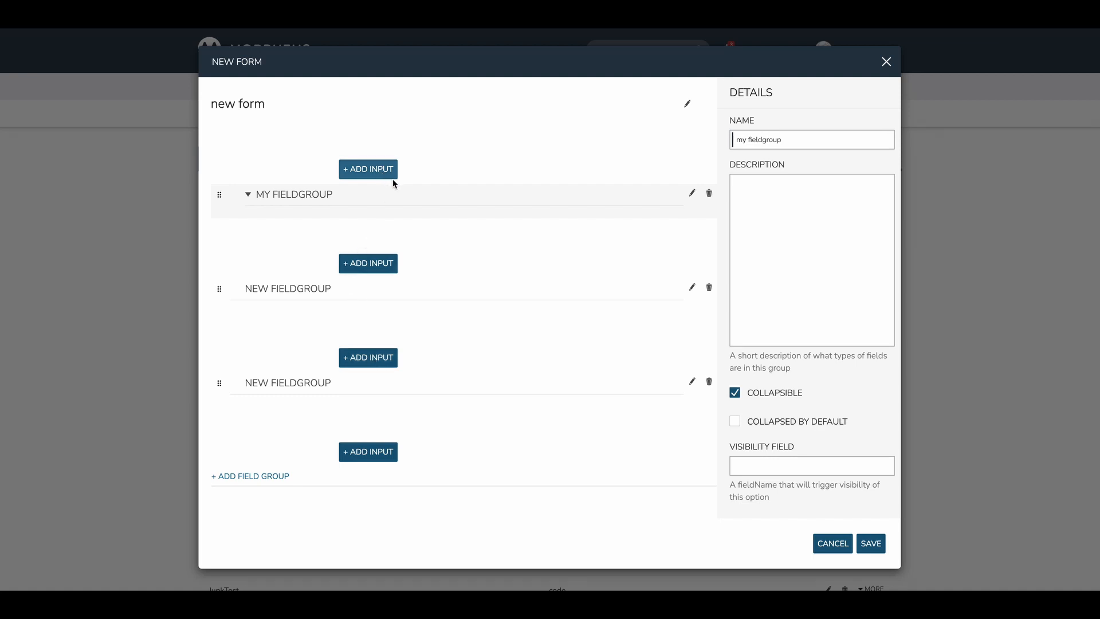
pyautogui.click(887, 62)
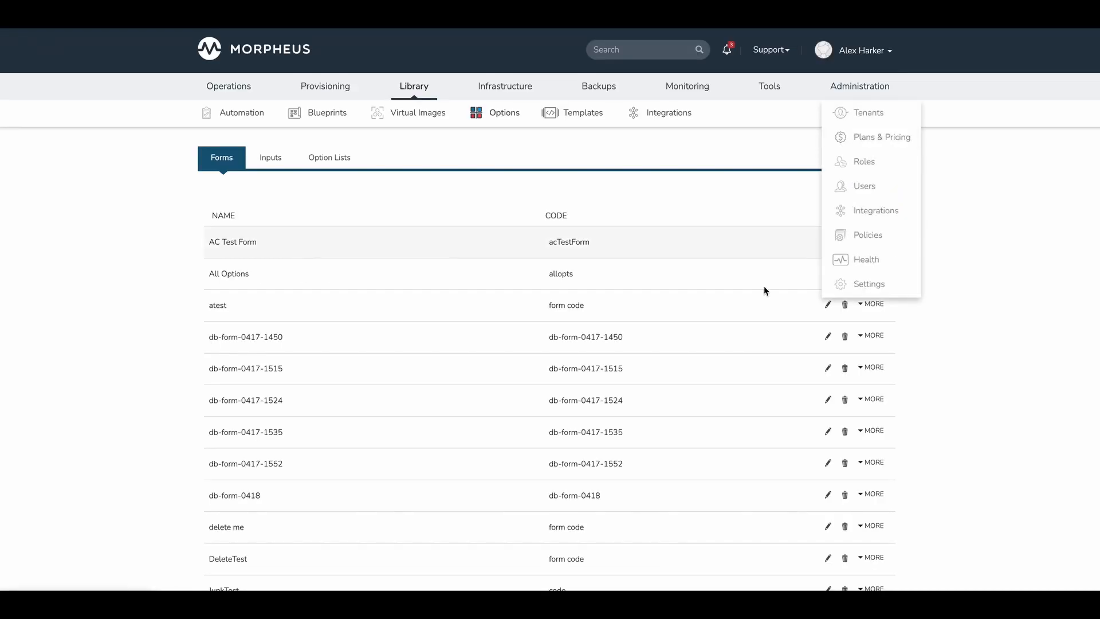
# Open the Production Form for editing and review its Placement, Sizing and Additional Configuration field groups
pyautogui.scroll(-3, 662, 327)
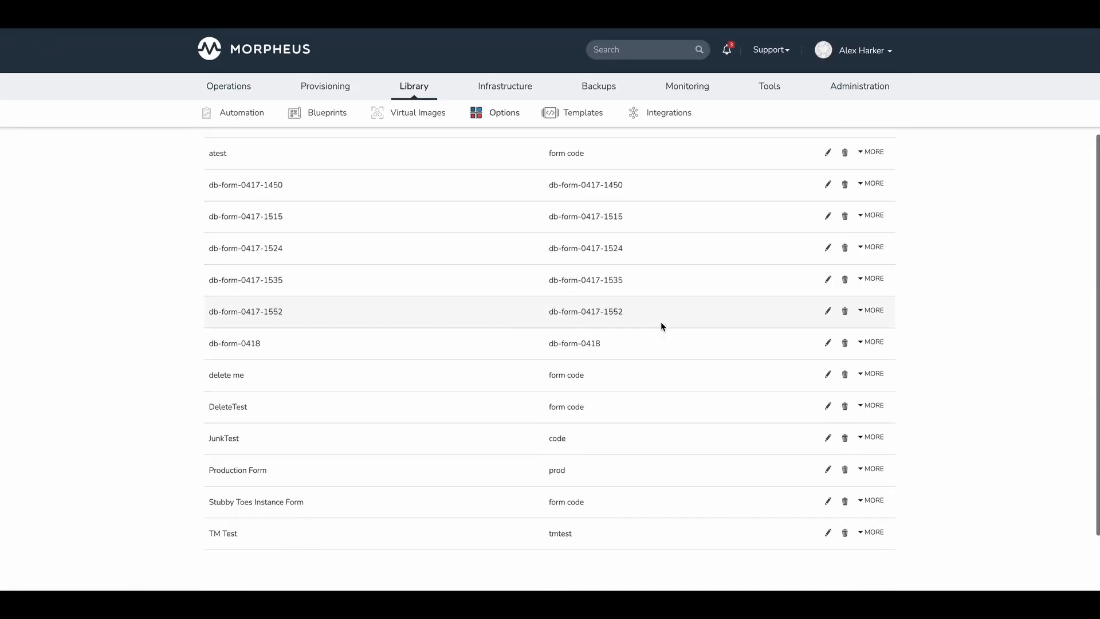
pyautogui.click(828, 469)
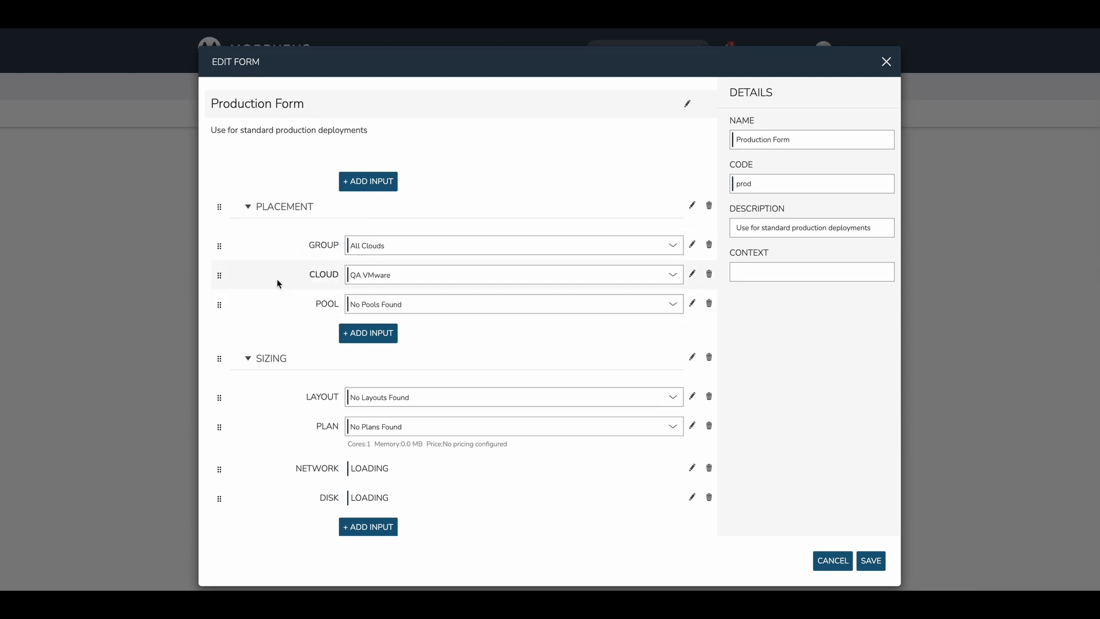
pyautogui.scroll(-1, 278, 261)
pyautogui.scroll(-2, 278, 264)
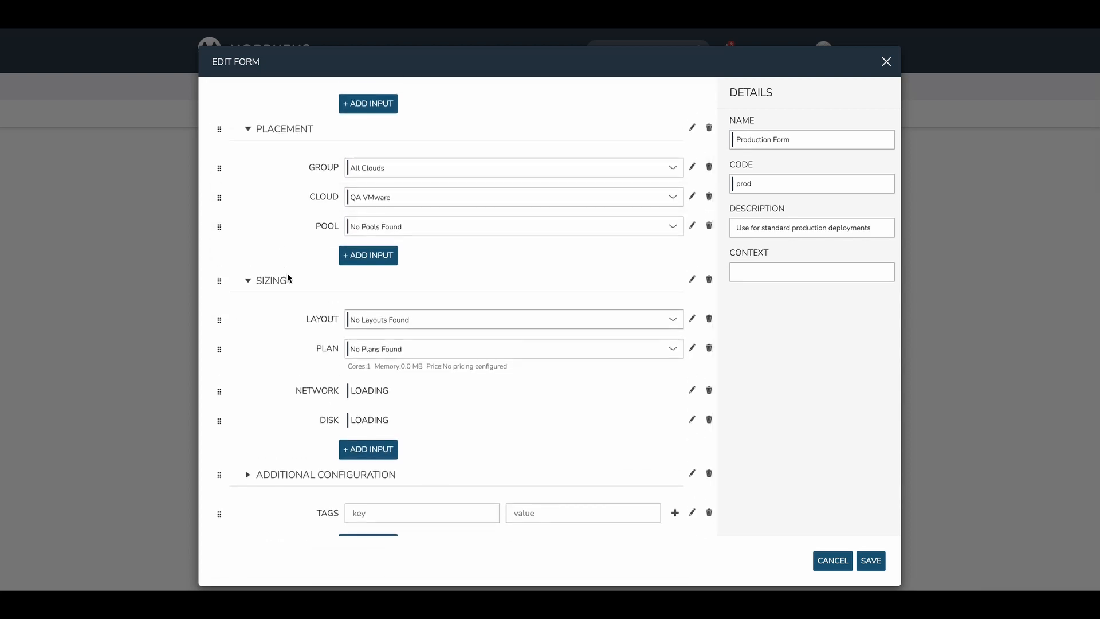
pyautogui.scroll(1, 251, 226)
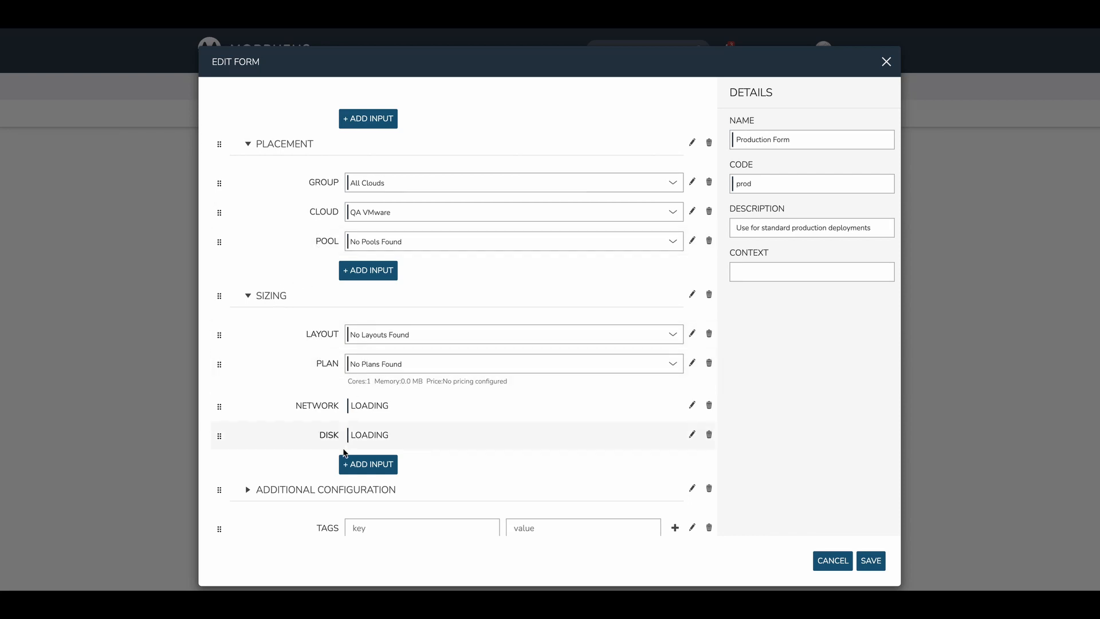
pyautogui.scroll(-1, 252, 416)
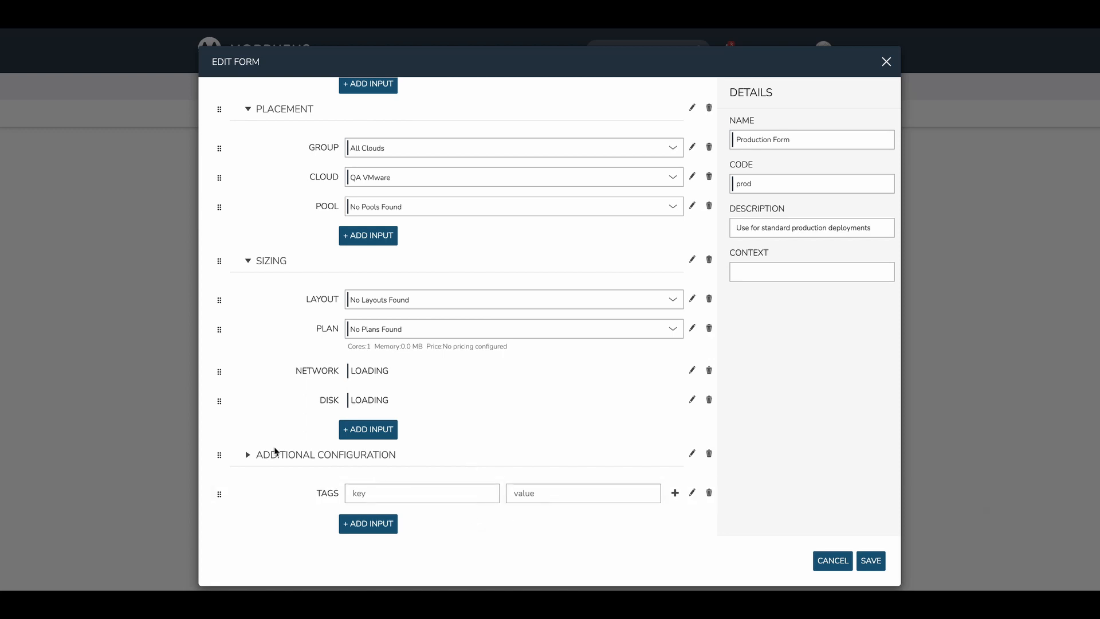
pyautogui.scroll(1, 448, 485)
pyautogui.scroll(3, 448, 485)
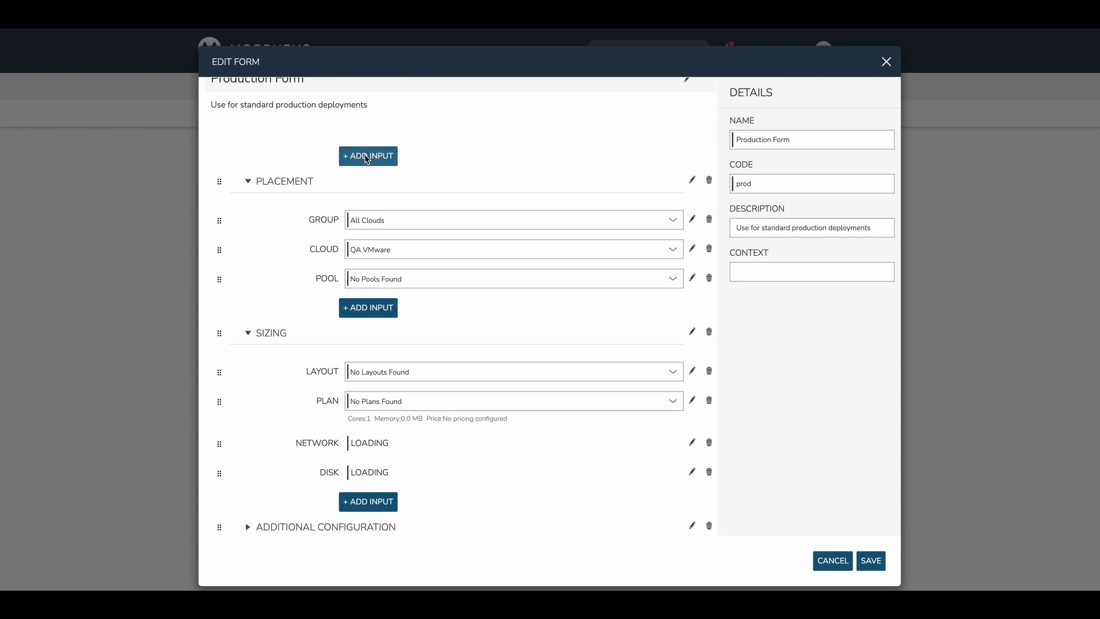
# Add an input above the Placement group that uses the existing option type "* Tag Owner"
pyautogui.click(367, 158)
pyautogui.scroll(1, 540, 214)
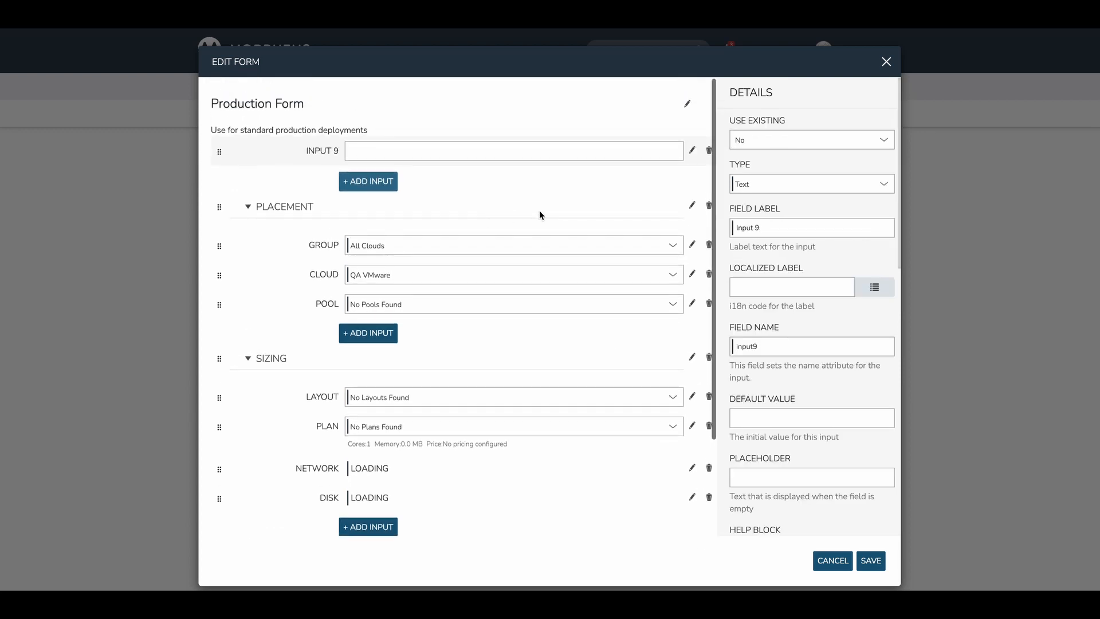
pyautogui.click(775, 147)
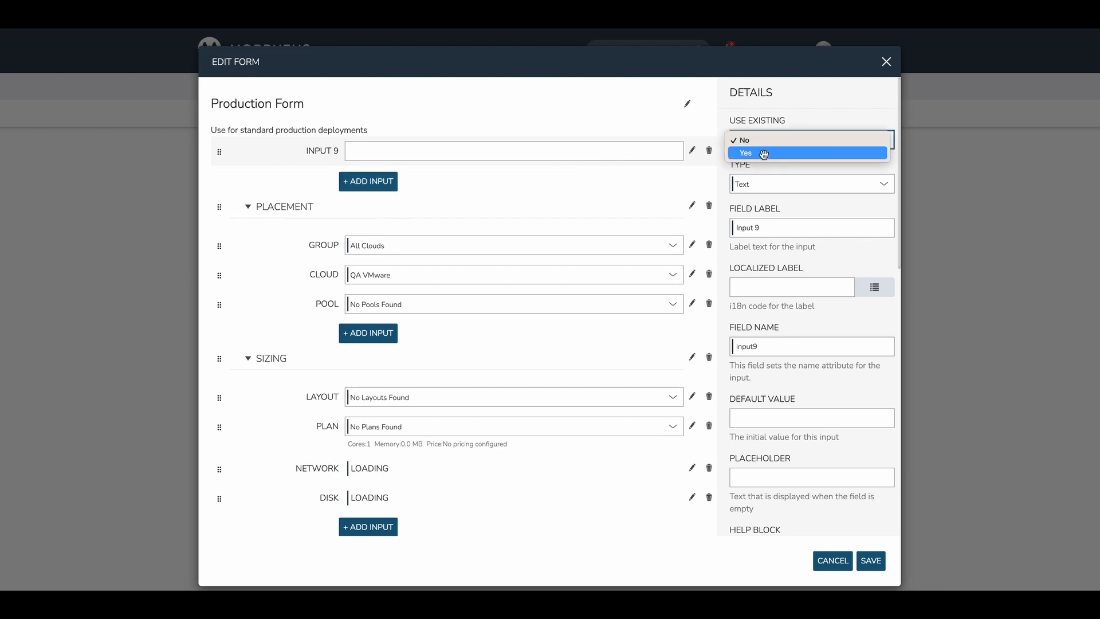
pyautogui.click(763, 154)
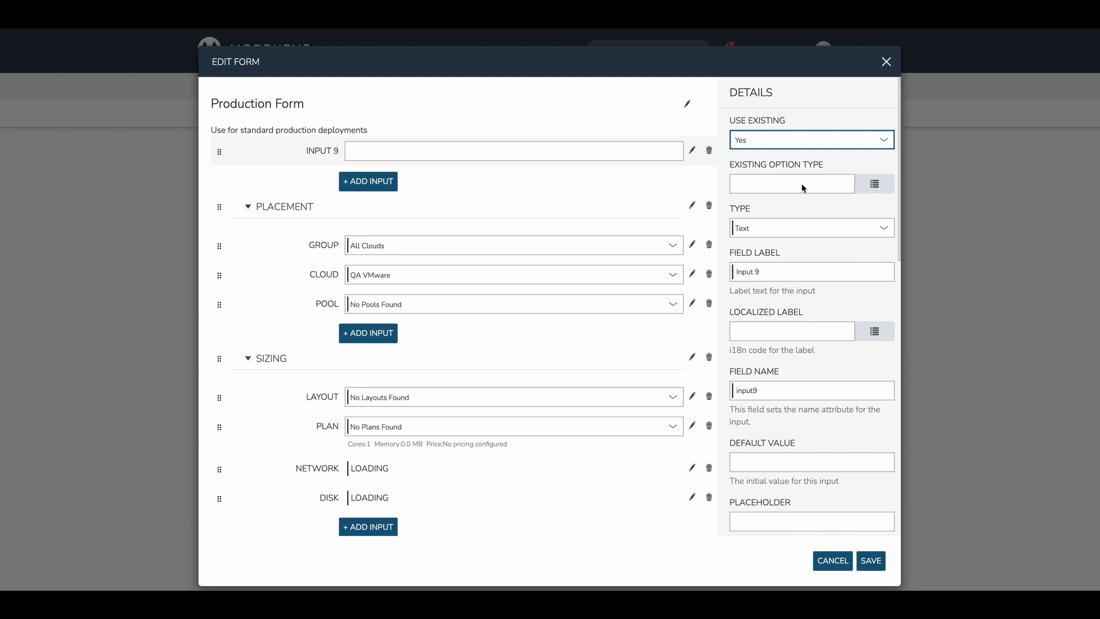
pyautogui.click(868, 189)
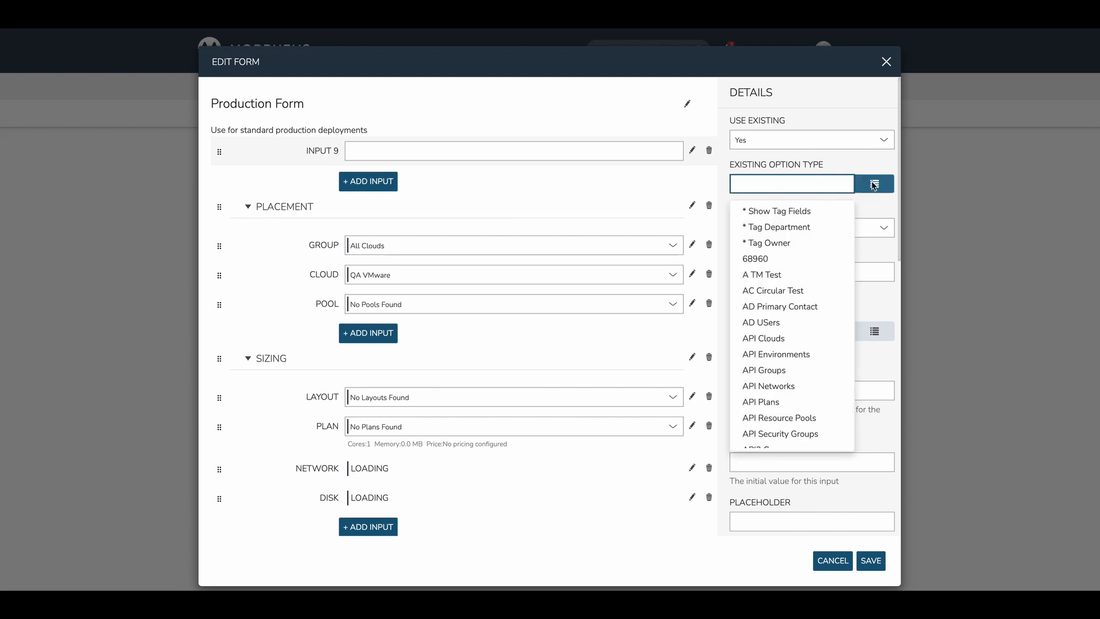
pyautogui.click(782, 242)
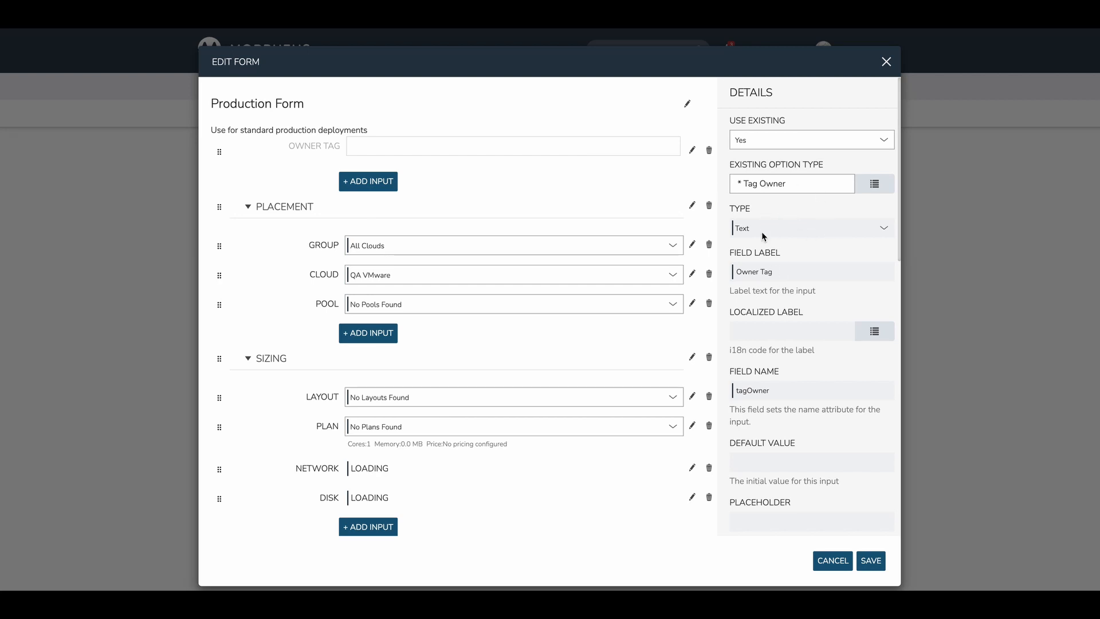
# Set Use Existing to No for the Owner Tag input and change its type to Key Value
pyautogui.scroll(-2, 762, 388)
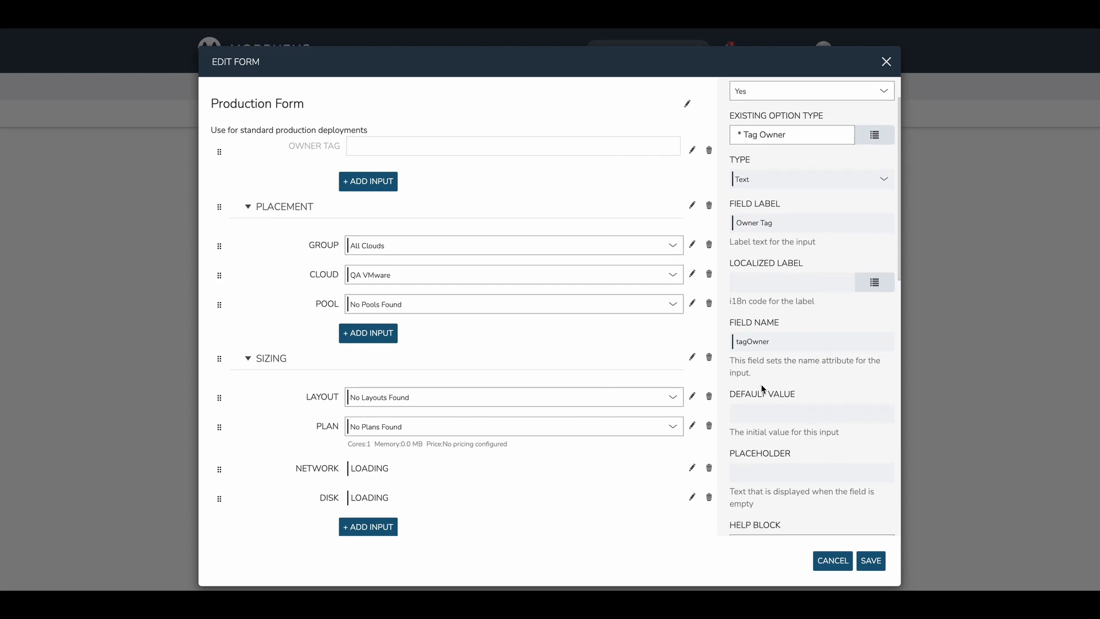
pyautogui.scroll(-10, 761, 388)
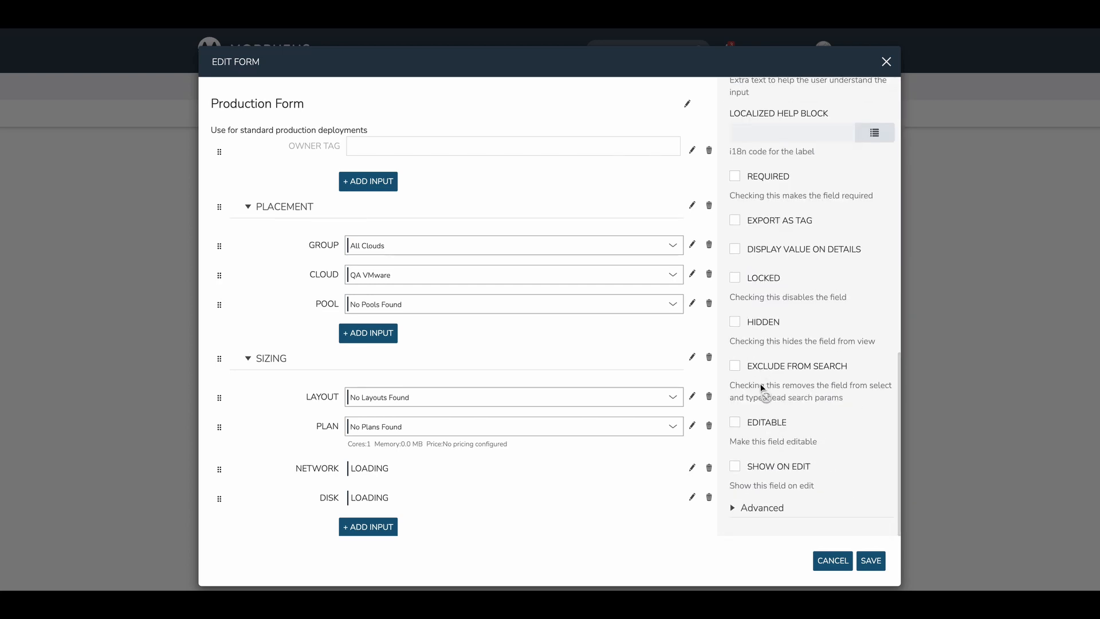
pyautogui.scroll(8, 761, 385)
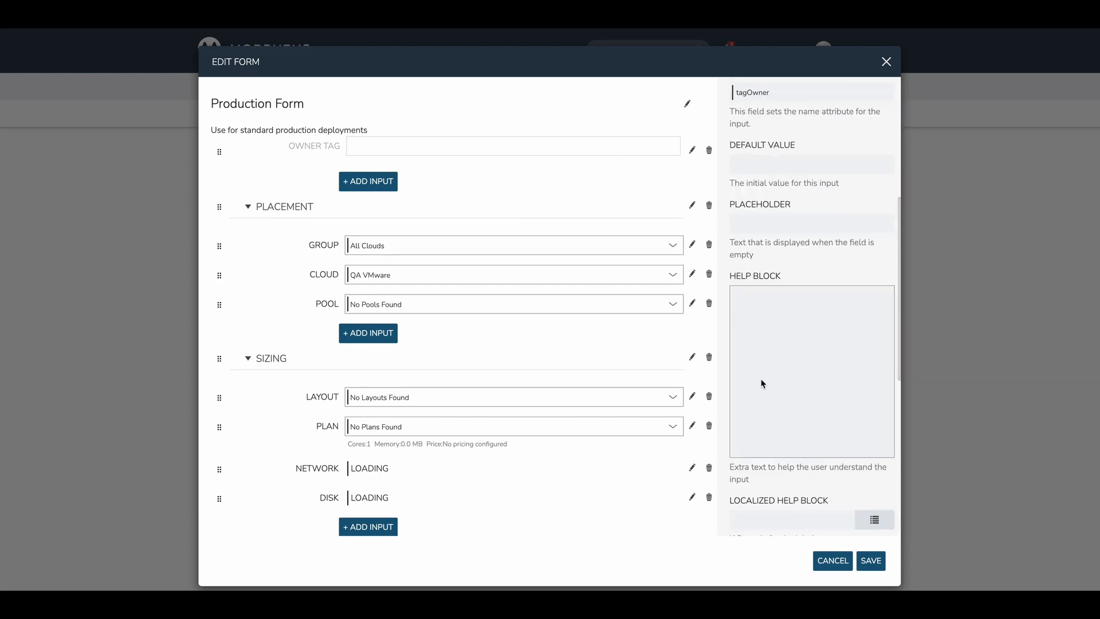
pyautogui.scroll(4, 757, 340)
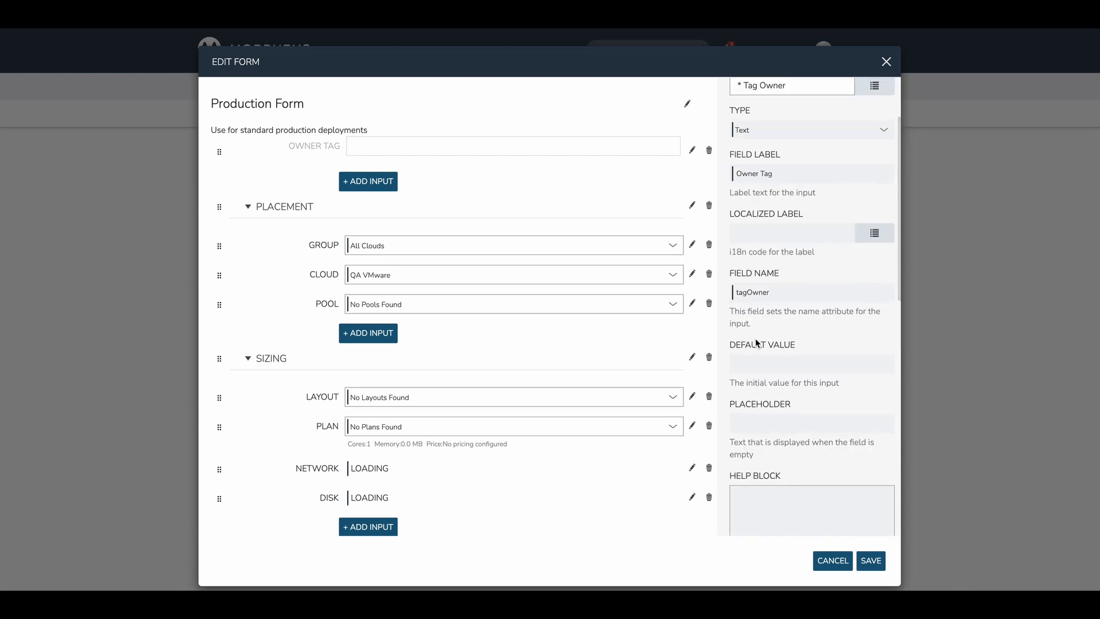
pyautogui.scroll(2, 757, 344)
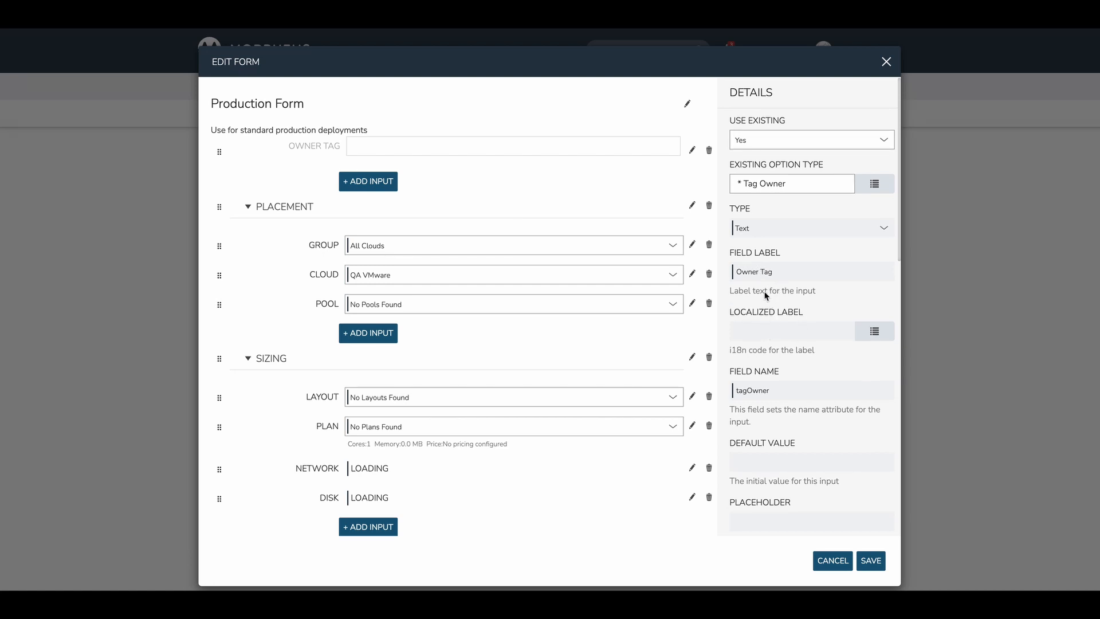
pyautogui.click(758, 143)
pyautogui.click(755, 128)
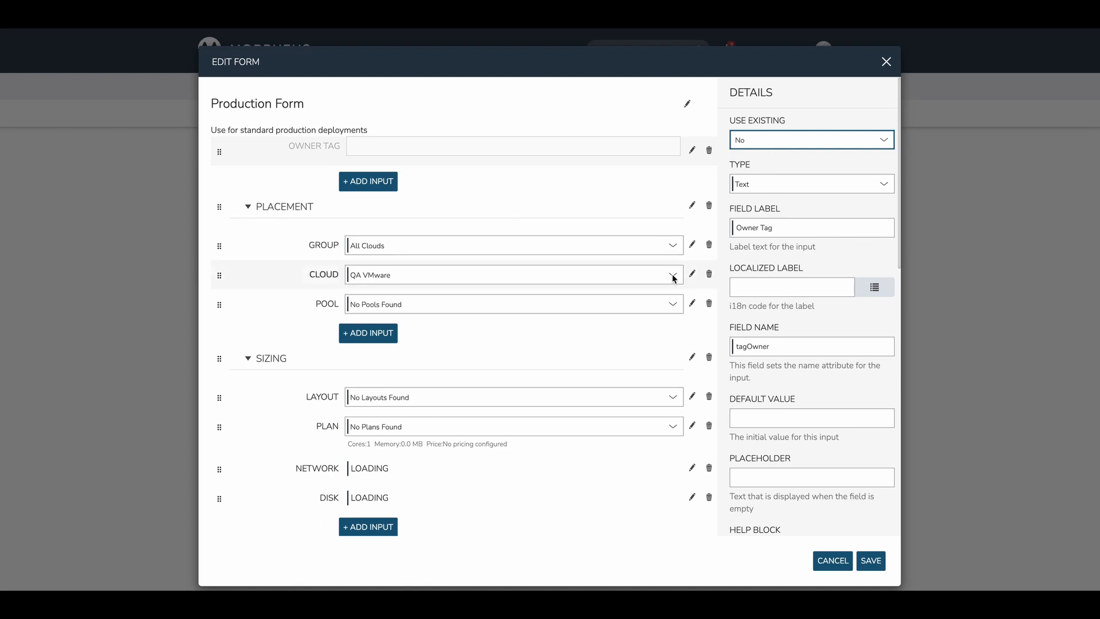
pyautogui.click(766, 187)
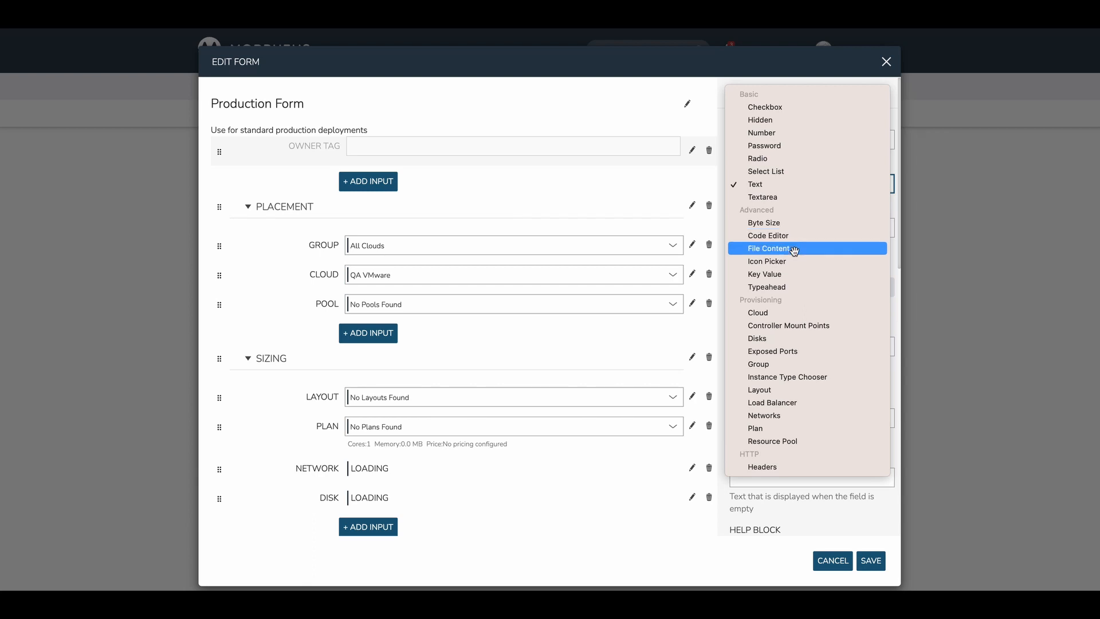
pyautogui.click(782, 274)
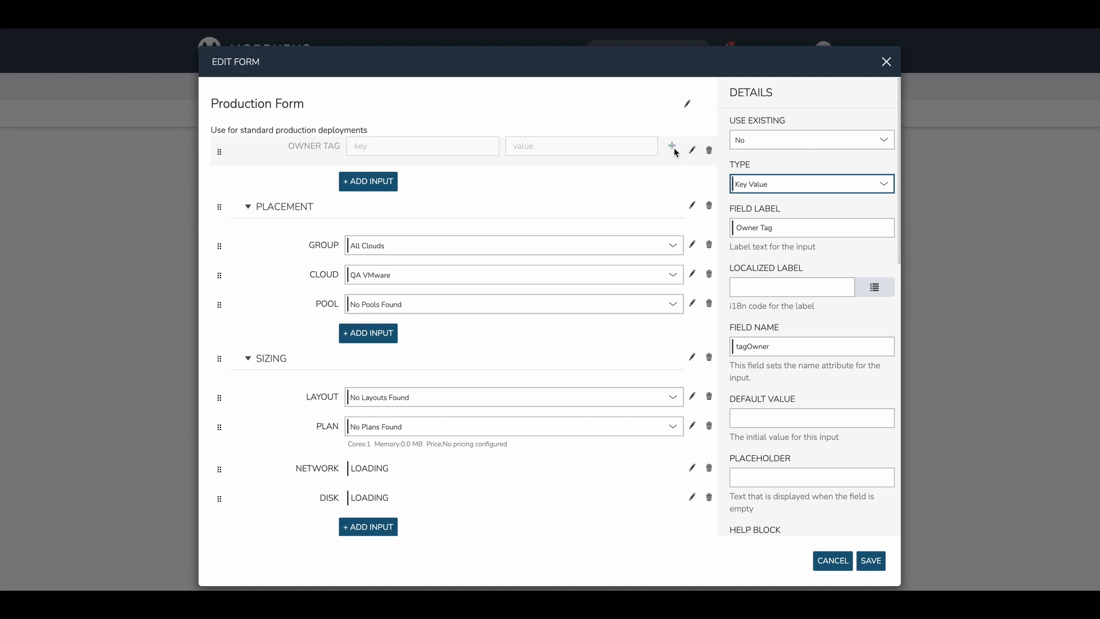
# Change the Owner Tag input's type to Code Editor and set its highlighting to JSON
pyautogui.click(770, 188)
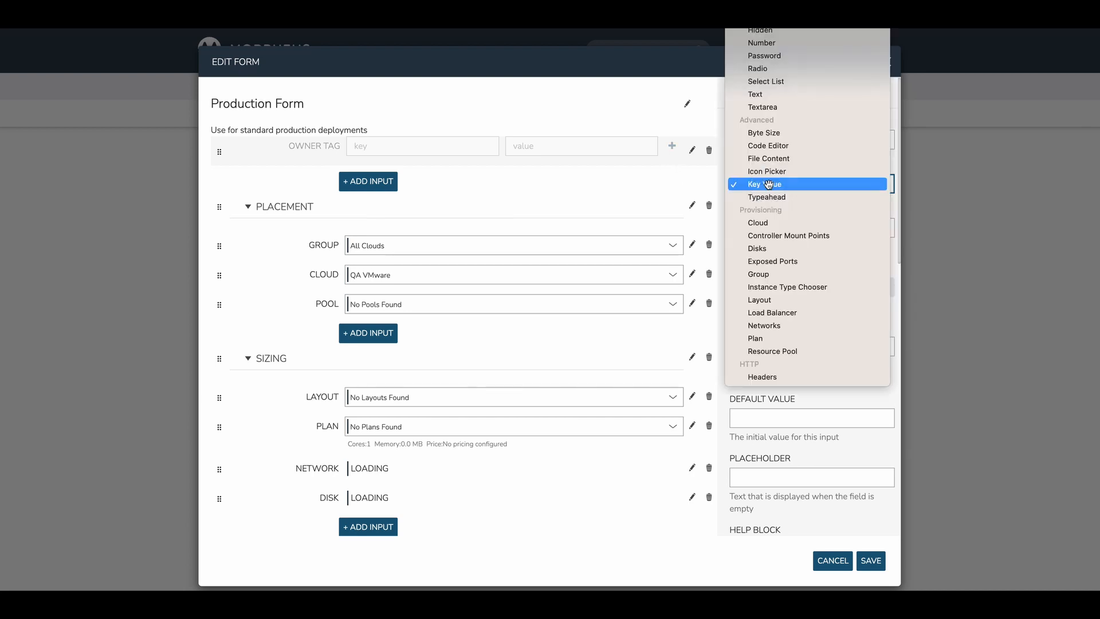
pyautogui.click(771, 145)
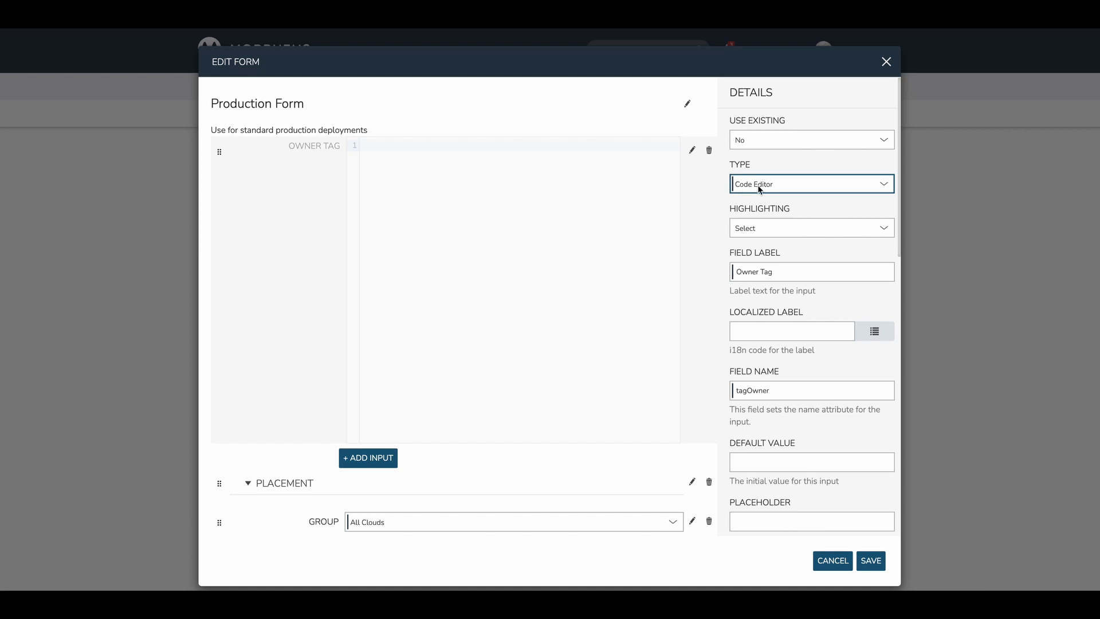
pyautogui.click(767, 229)
pyautogui.scroll(-6, 771, 272)
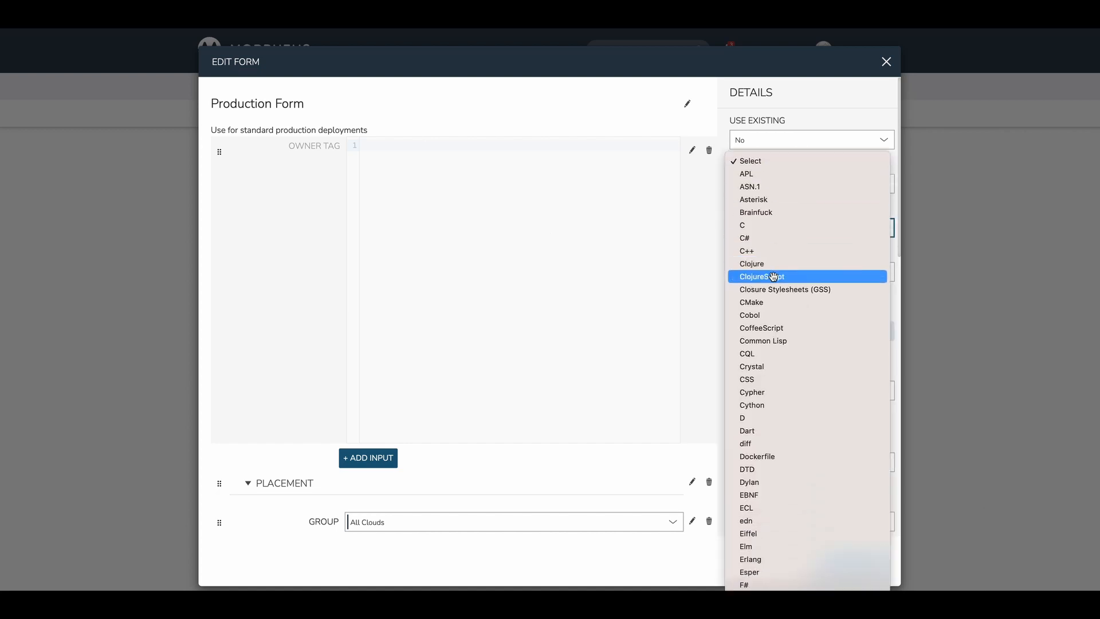
pyautogui.scroll(-3, 774, 282)
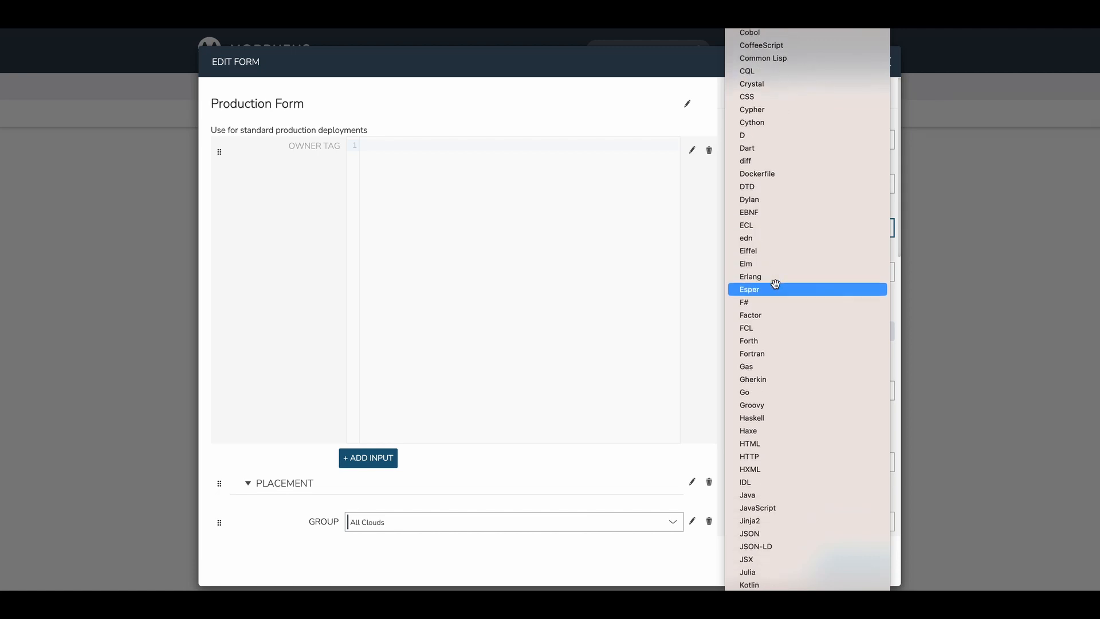
pyautogui.click(785, 533)
# Enter a JSON object with the pair "key": "value" and a trailing comma in the Owner Tag code editor, and inspect the syntax marker
pyautogui.click(565, 217)
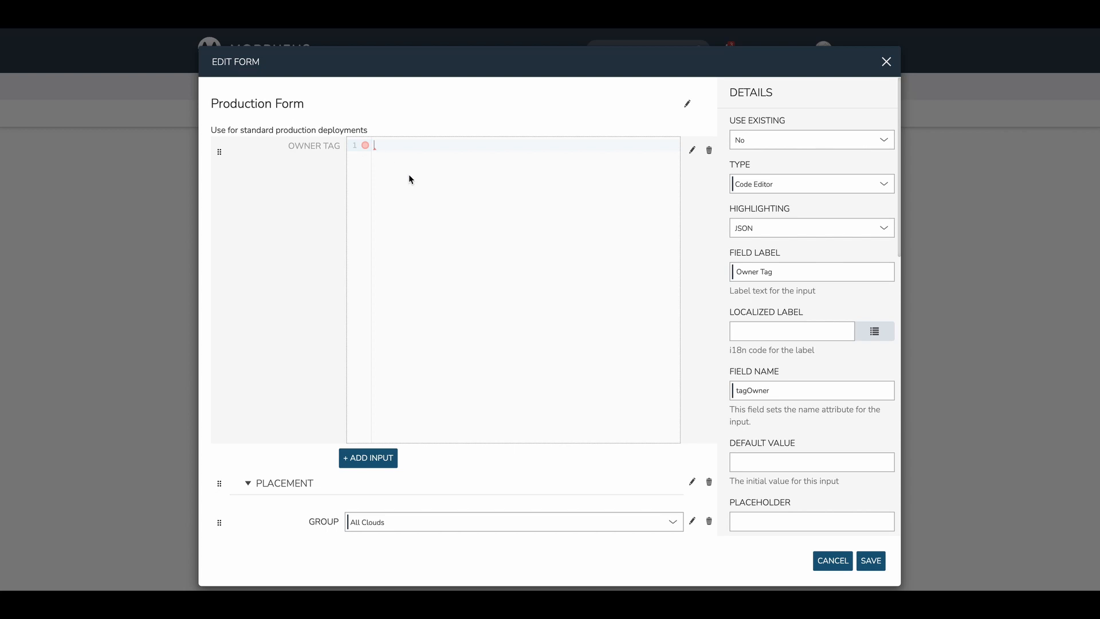
pyautogui.write('{')
pyautogui.press('Return')
pyautogui.write('"')
pyautogui.write('key"')
pyautogui.write(': "')
pyautogui.write('v1ue')
pyautogui.press('BackSpace')
pyautogui.press('BackSpace')
pyautogui.press('BackSpace')
pyautogui.write('alue",')
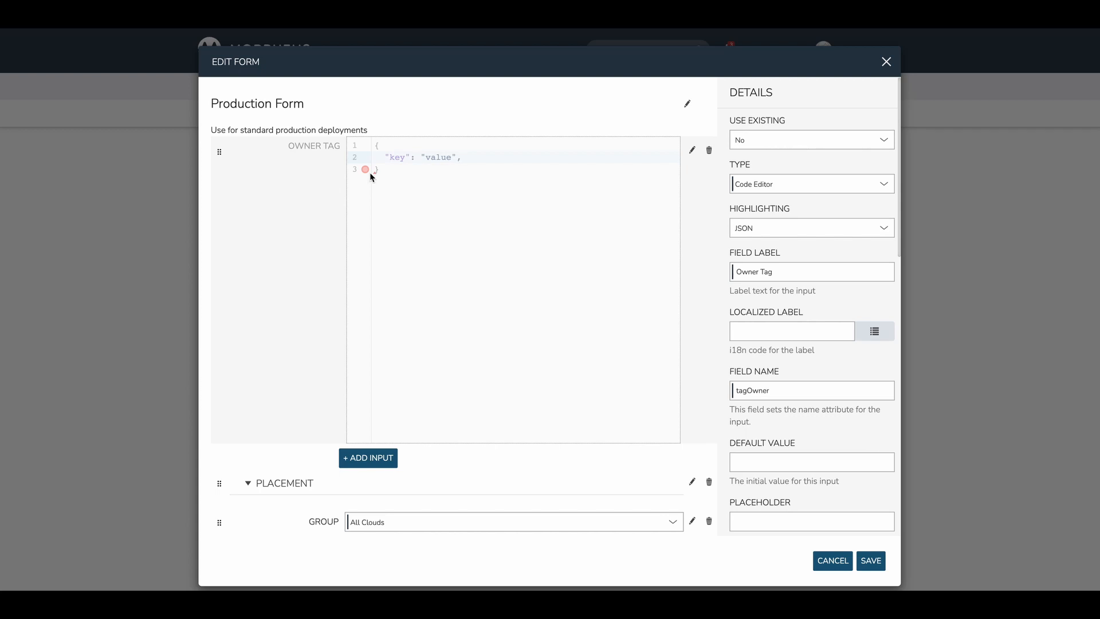
pyautogui.moveTo(369, 169)
# Change the Owner Tag input's type to Group, and delete the input from the form
pyautogui.click(767, 184)
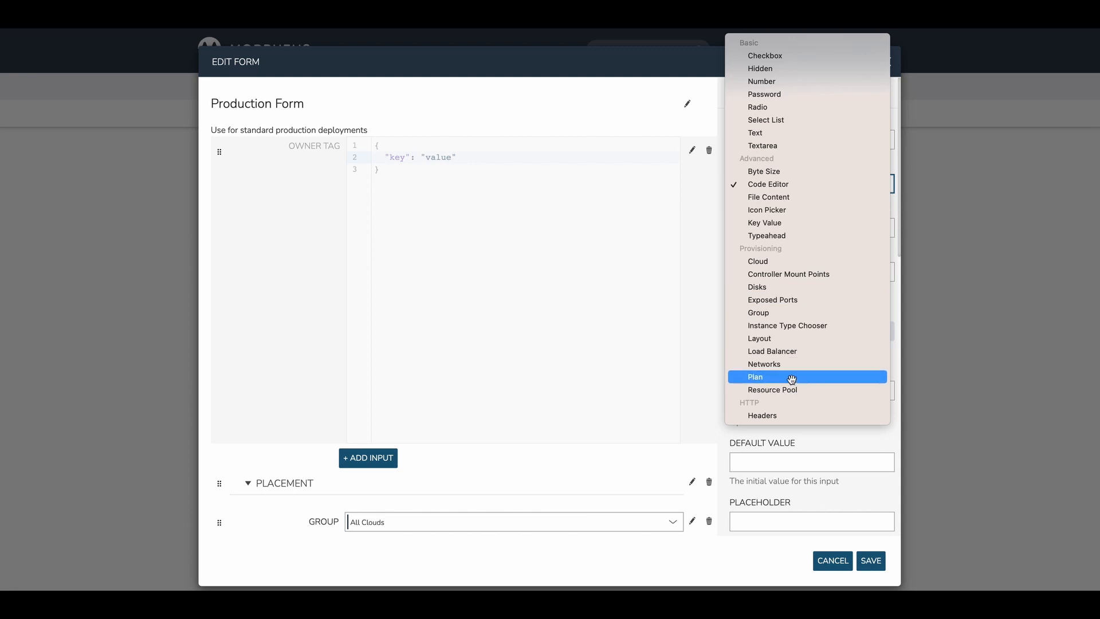
pyautogui.click(774, 313)
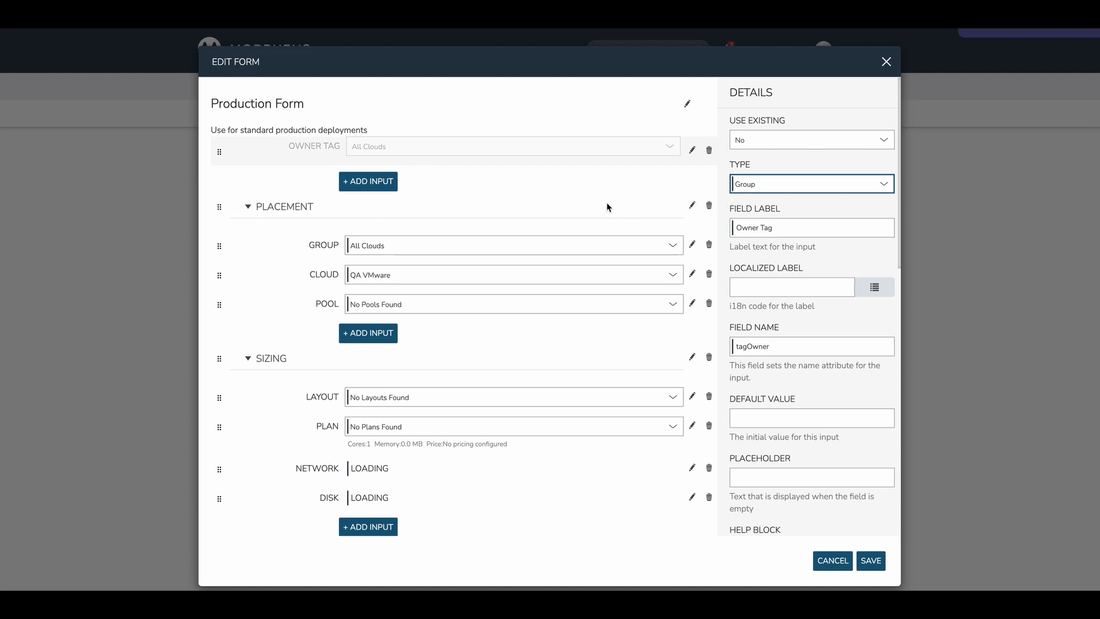
pyautogui.click(710, 151)
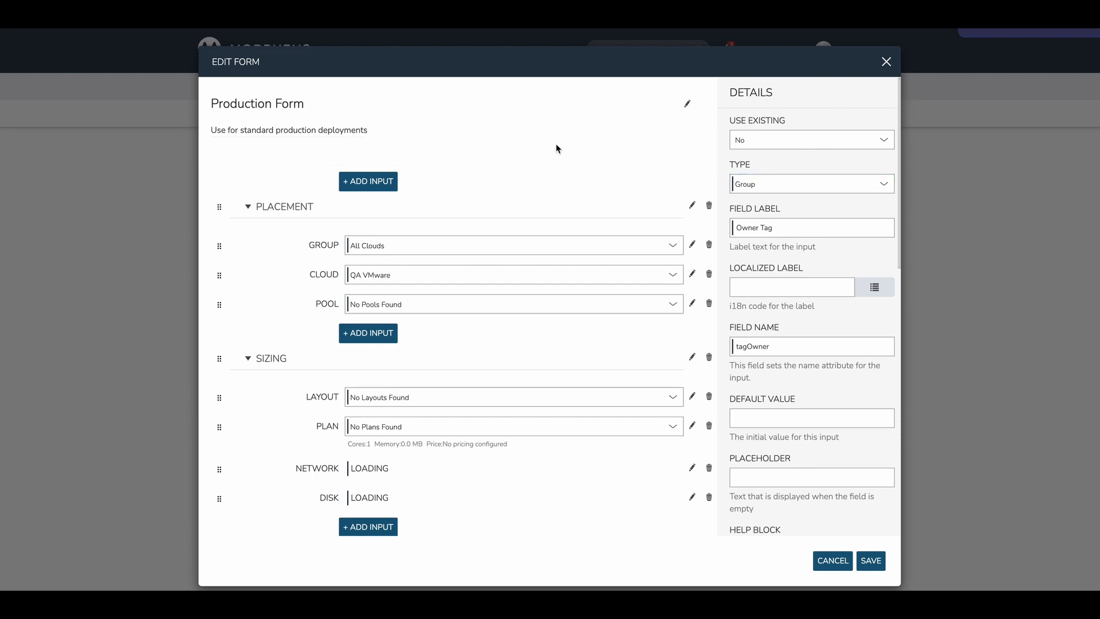
# Examine the details of the Group, Cloud and Pool inputs in the Placement group, including the fields they depend on
pyautogui.click(299, 251)
pyautogui.scroll(-1, 785, 349)
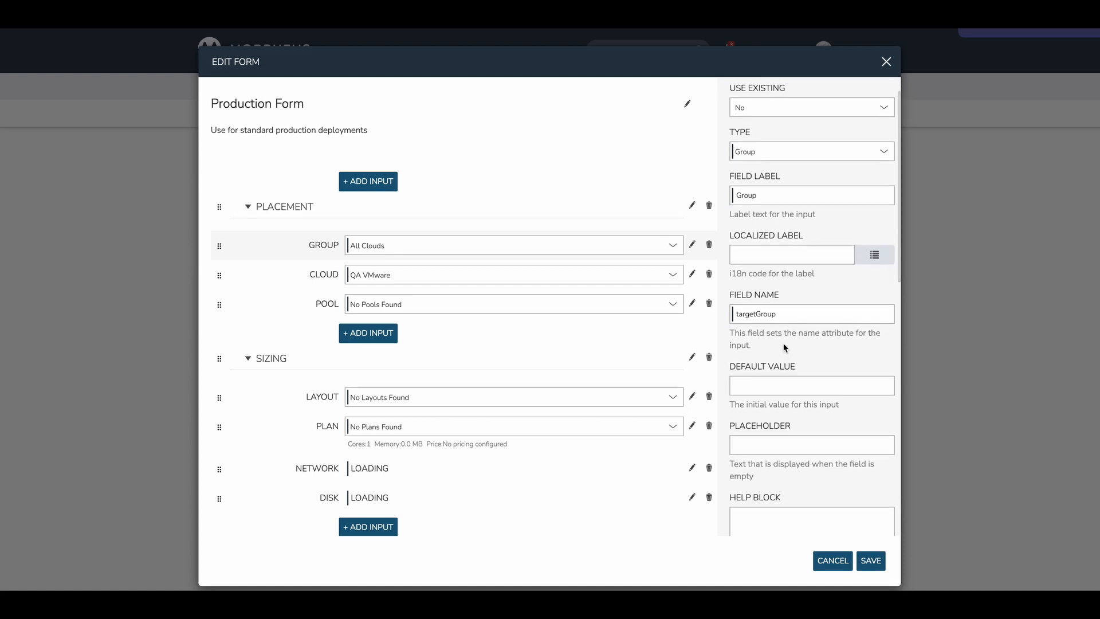
pyautogui.scroll(1, 767, 319)
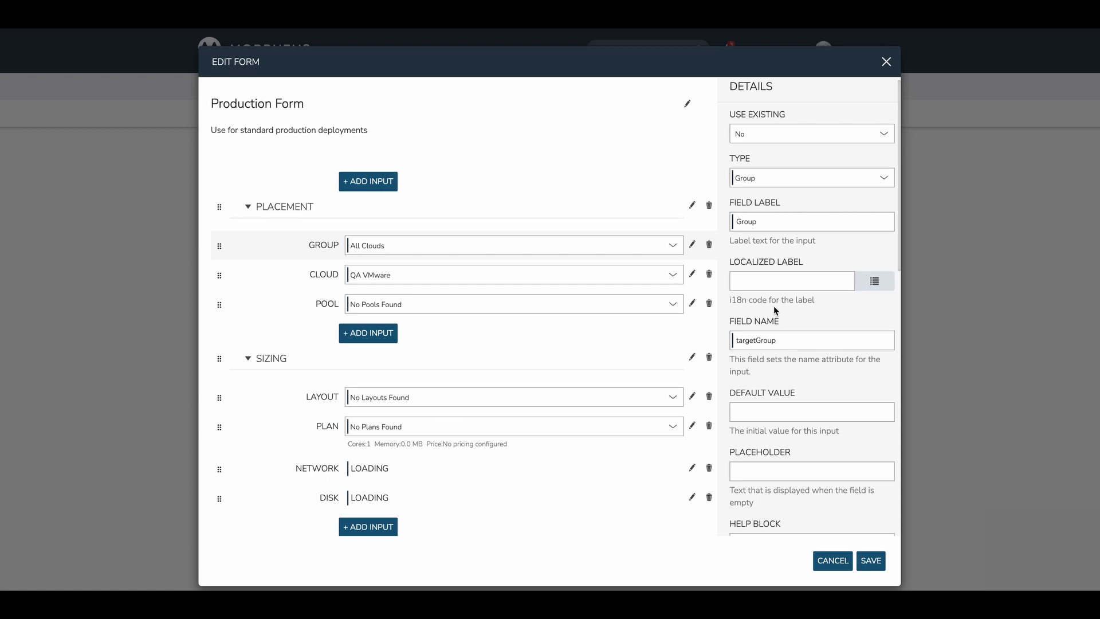
pyautogui.click(295, 281)
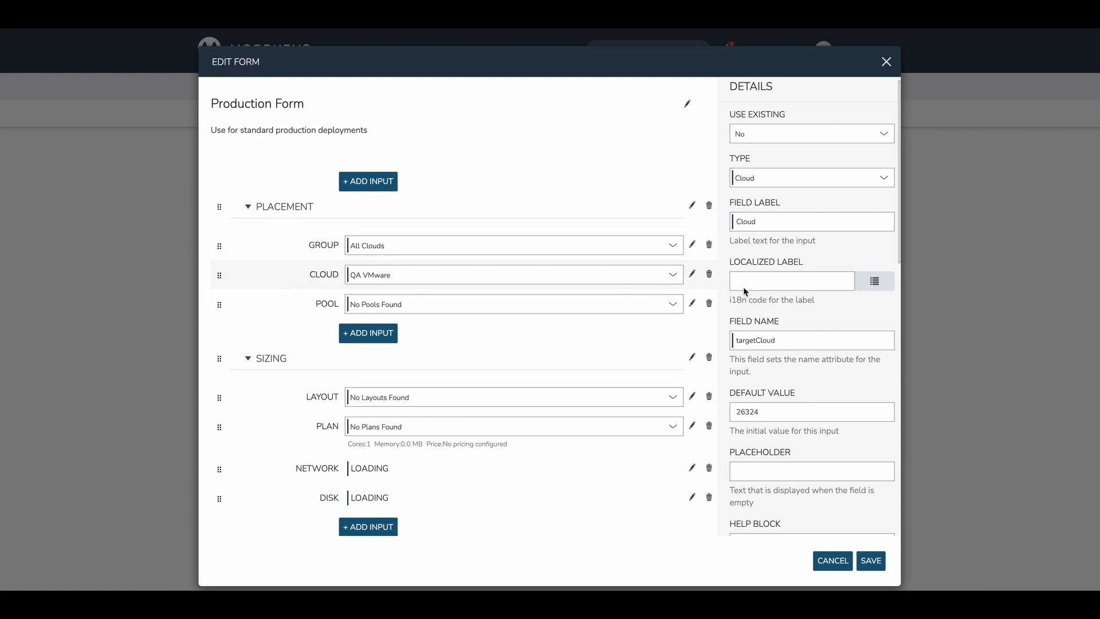
pyautogui.scroll(-2, 785, 278)
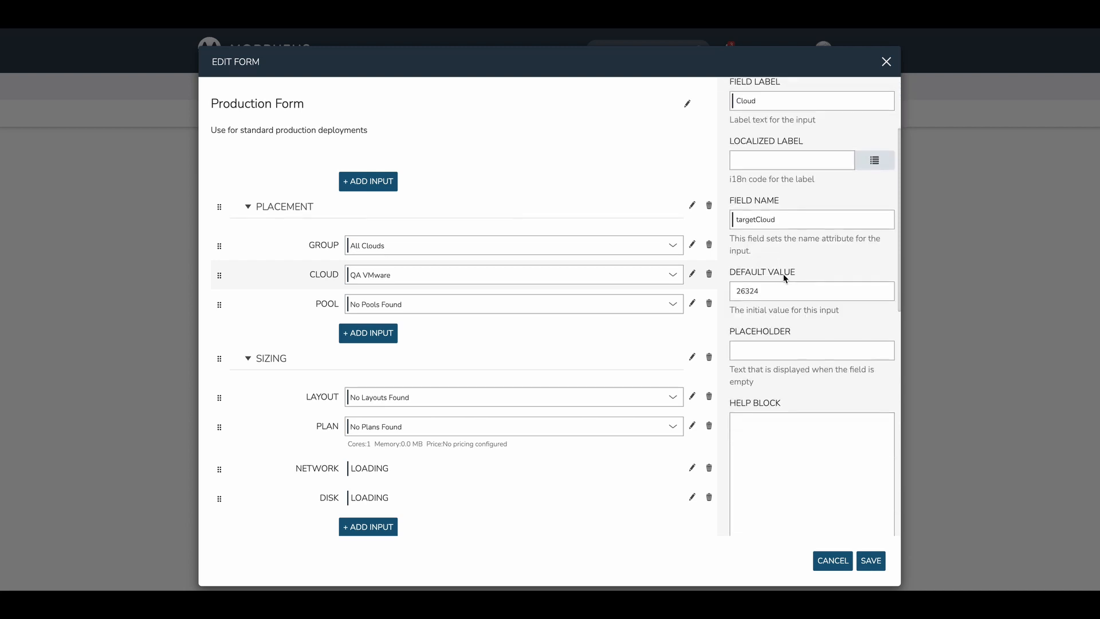
pyautogui.scroll(-2, 785, 279)
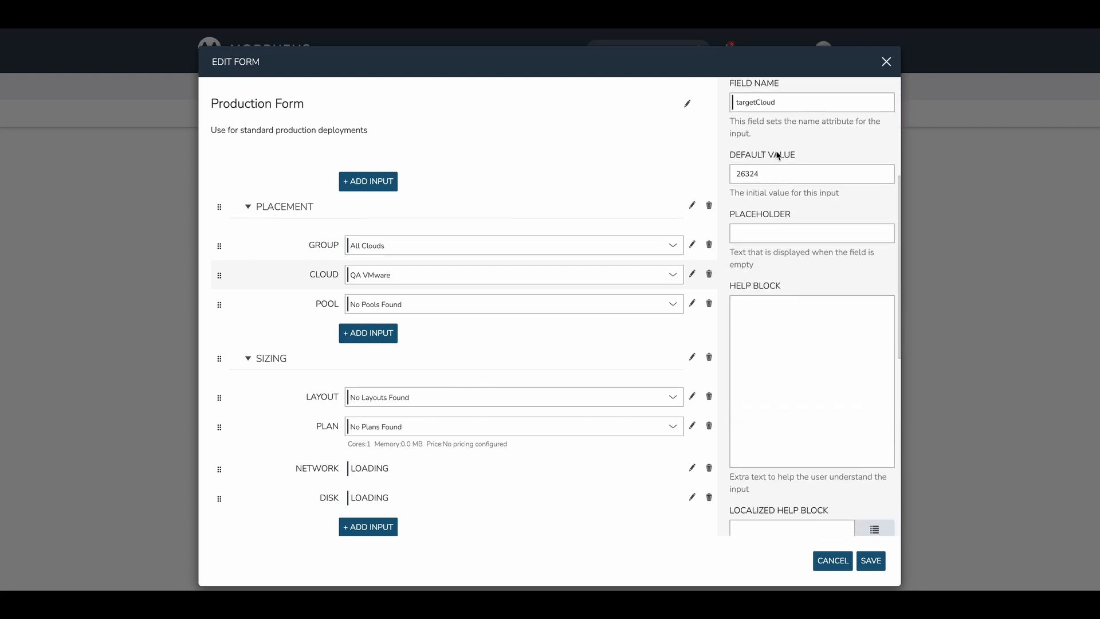
pyautogui.scroll(-7, 791, 290)
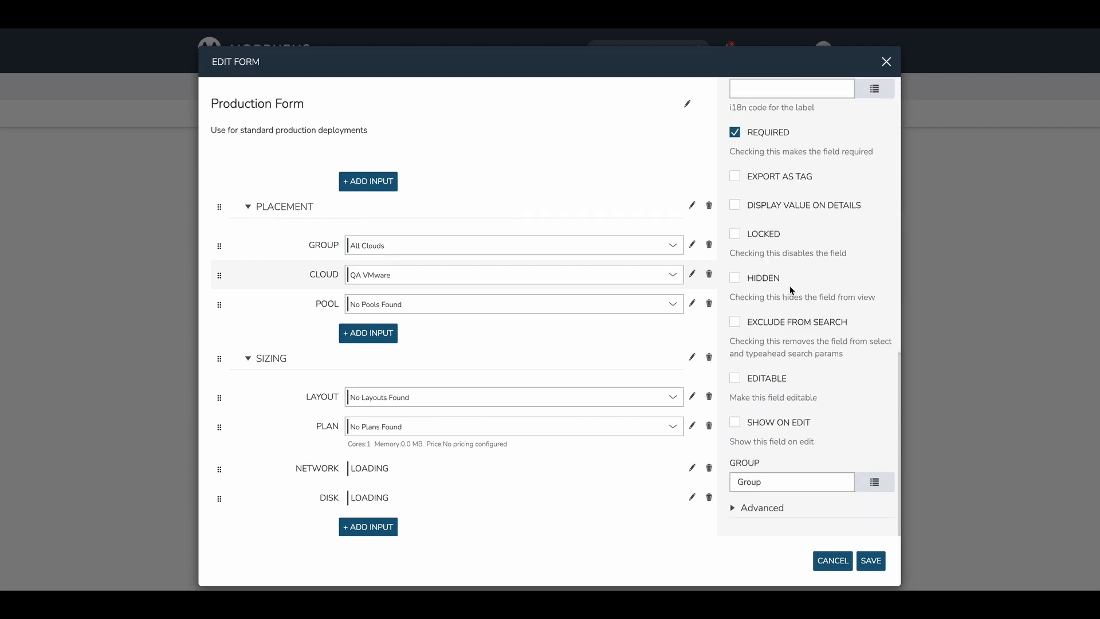
pyautogui.click(774, 485)
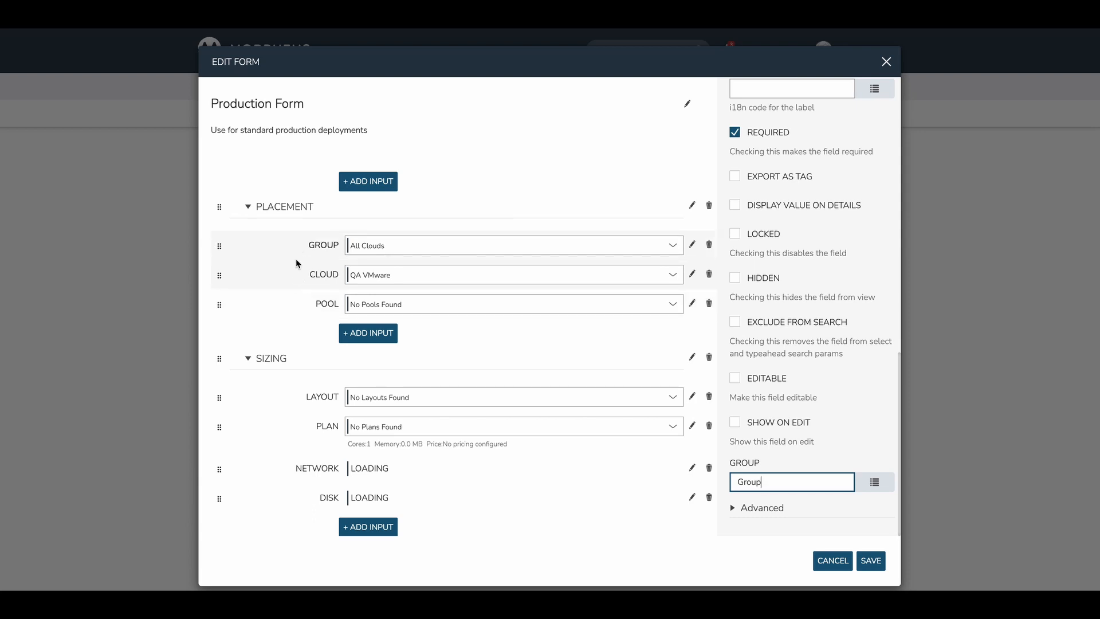
pyautogui.click(291, 303)
pyautogui.scroll(-3, 842, 344)
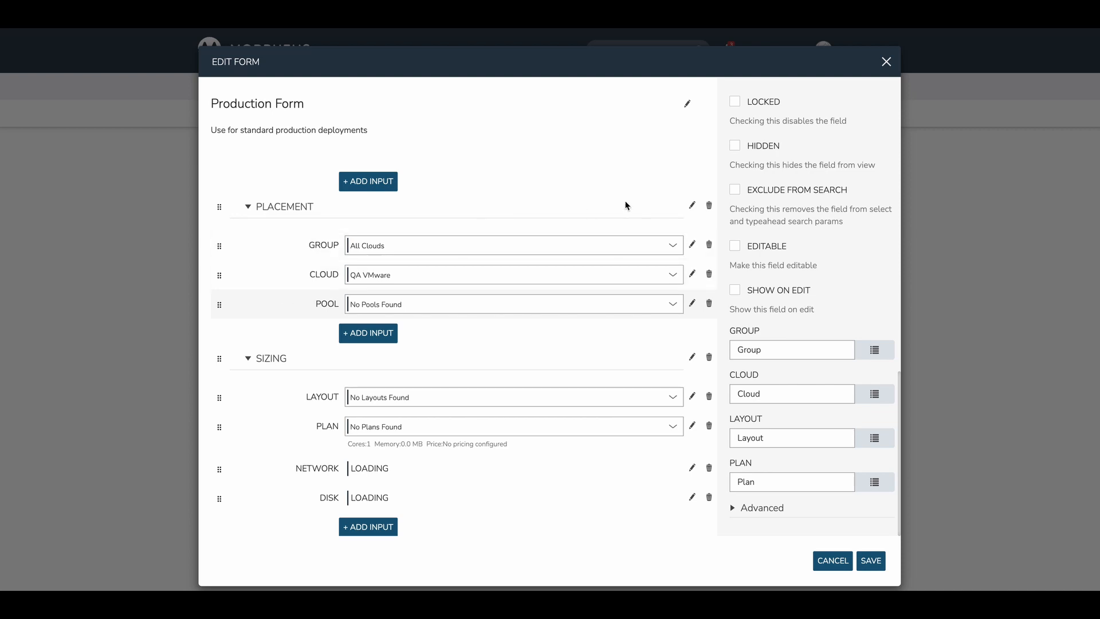
# Close the Production Form without saving
pyautogui.click(692, 497)
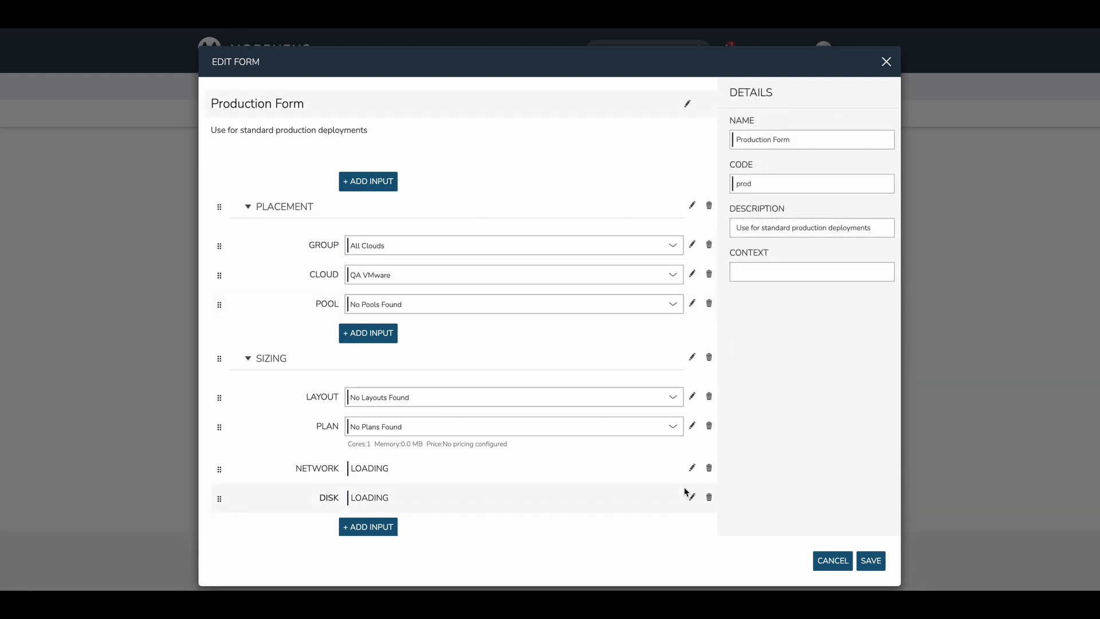
pyautogui.click(886, 61)
pyautogui.moveTo(885, 80)
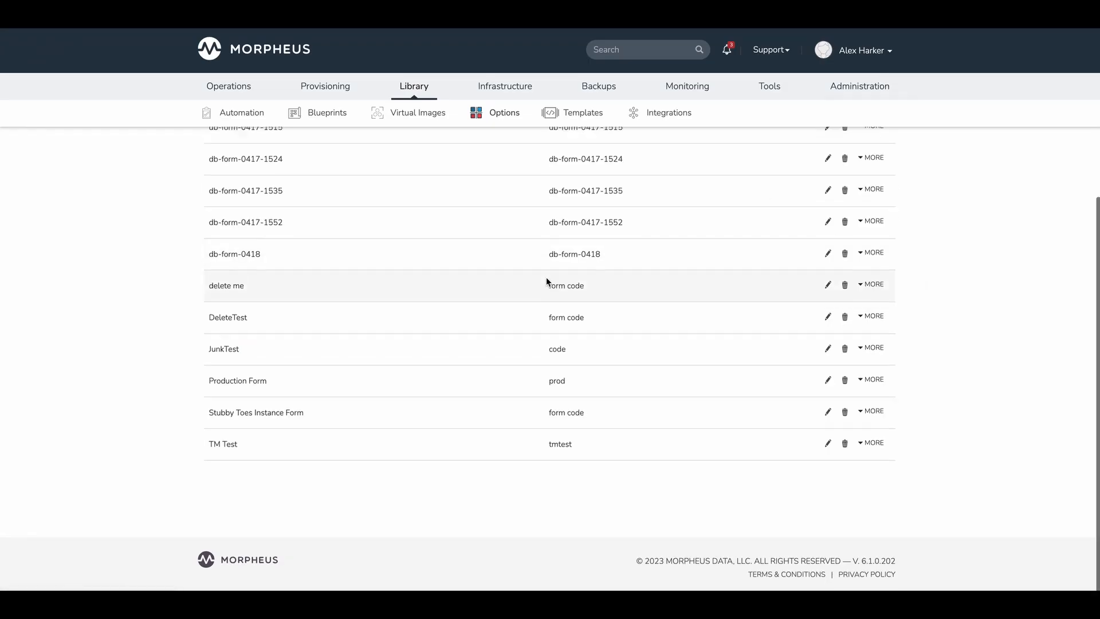
# Search the blueprint catalog items for "ubun" and open the Ubuntu - Forms item for editing
pyautogui.scroll(5, 545, 277)
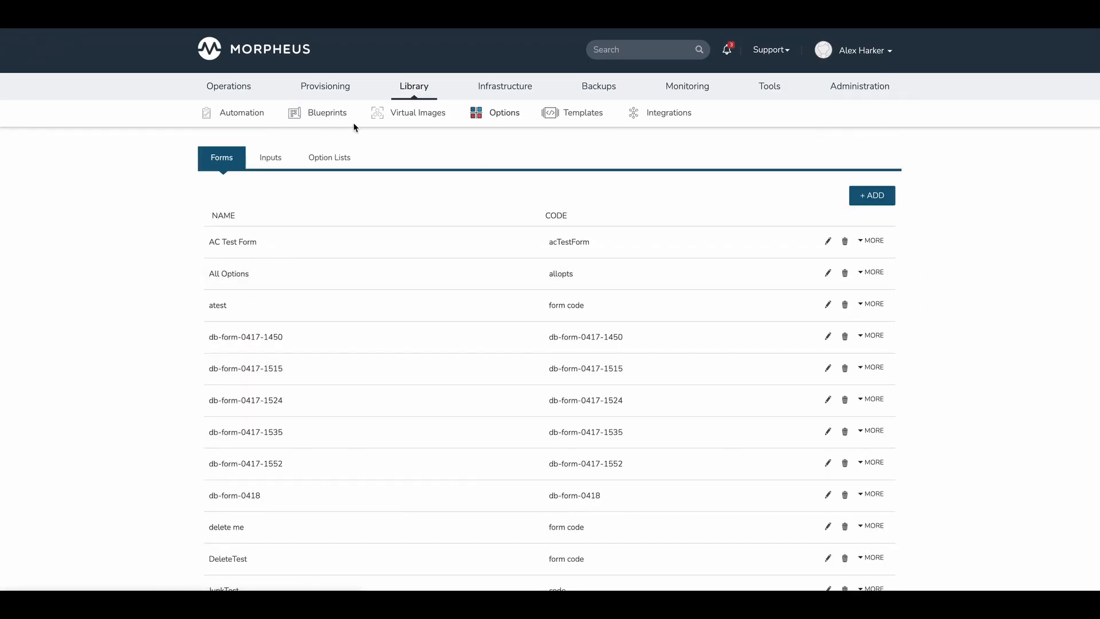
pyautogui.click(339, 114)
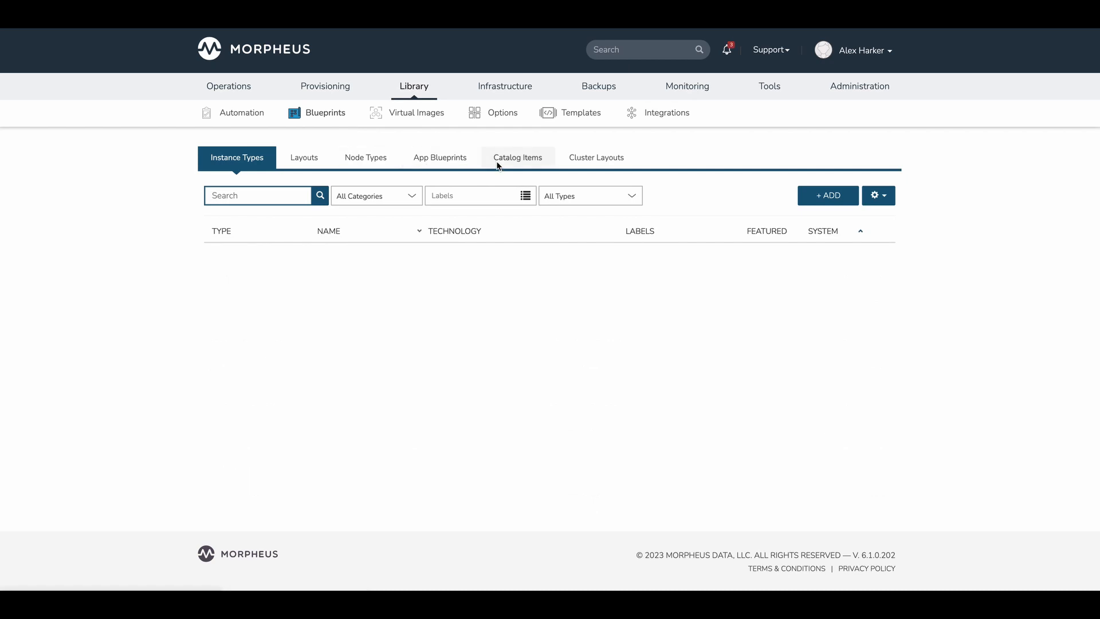
pyautogui.click(507, 165)
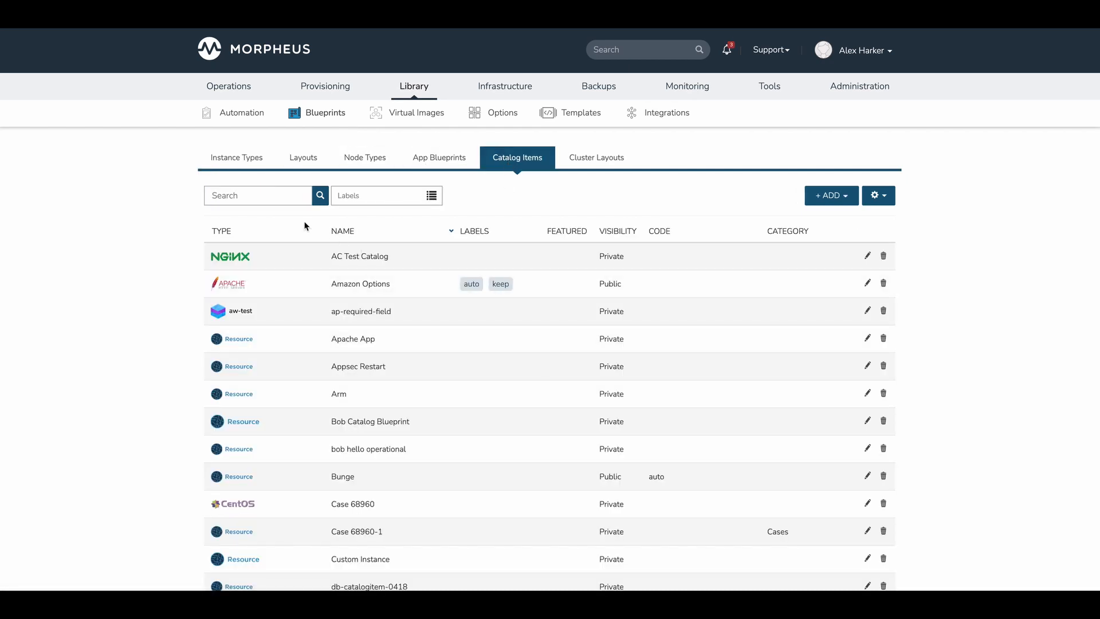
pyautogui.click(264, 199)
pyautogui.write('ubun')
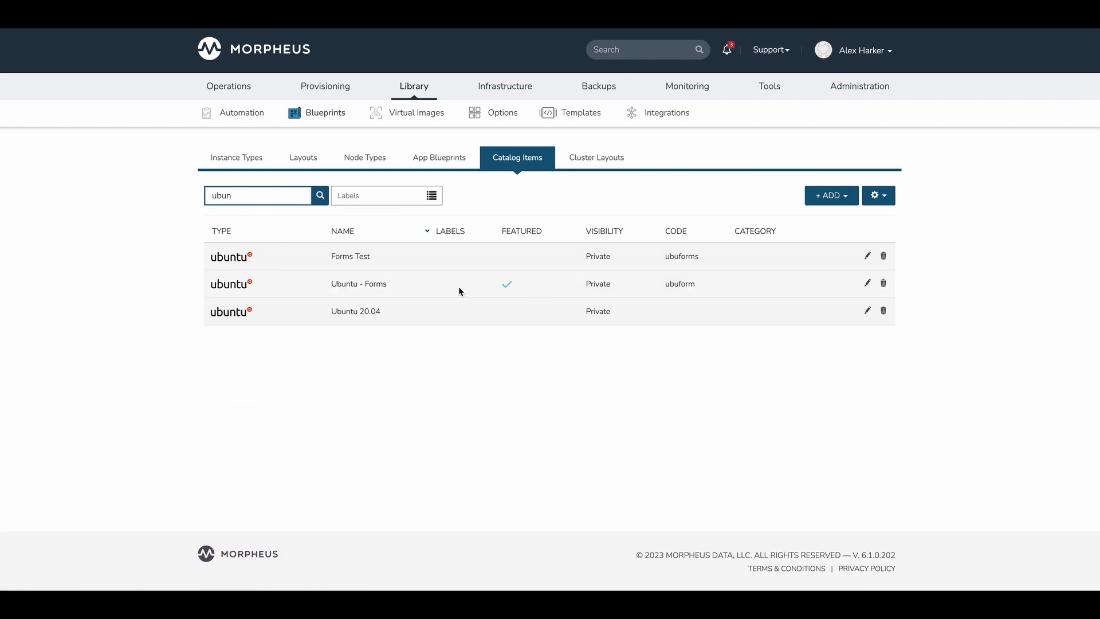
pyautogui.click(868, 283)
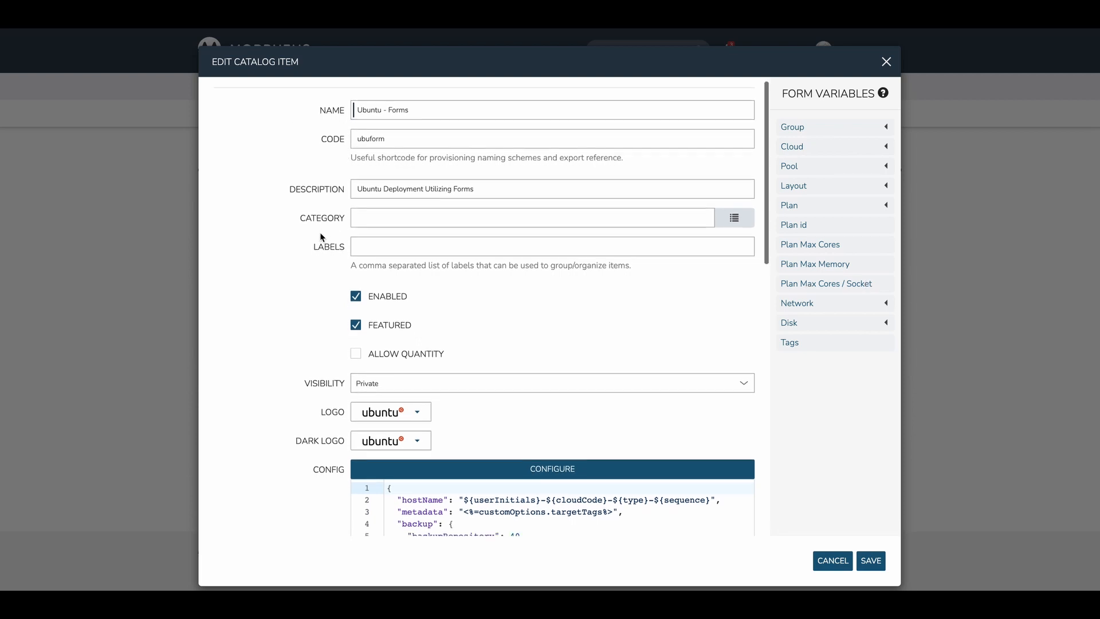
# Open the instance configuration wizard from the catalog item's config and close it without choosing an instance type
pyautogui.scroll(-3, 316, 233)
pyautogui.scroll(-2, 298, 234)
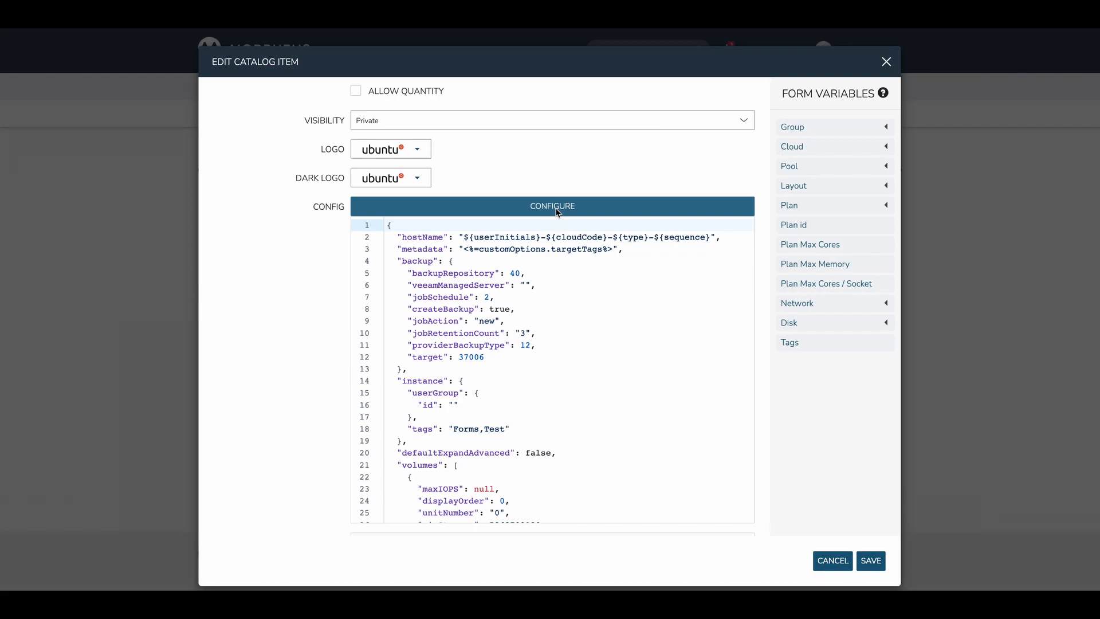
pyautogui.click(558, 210)
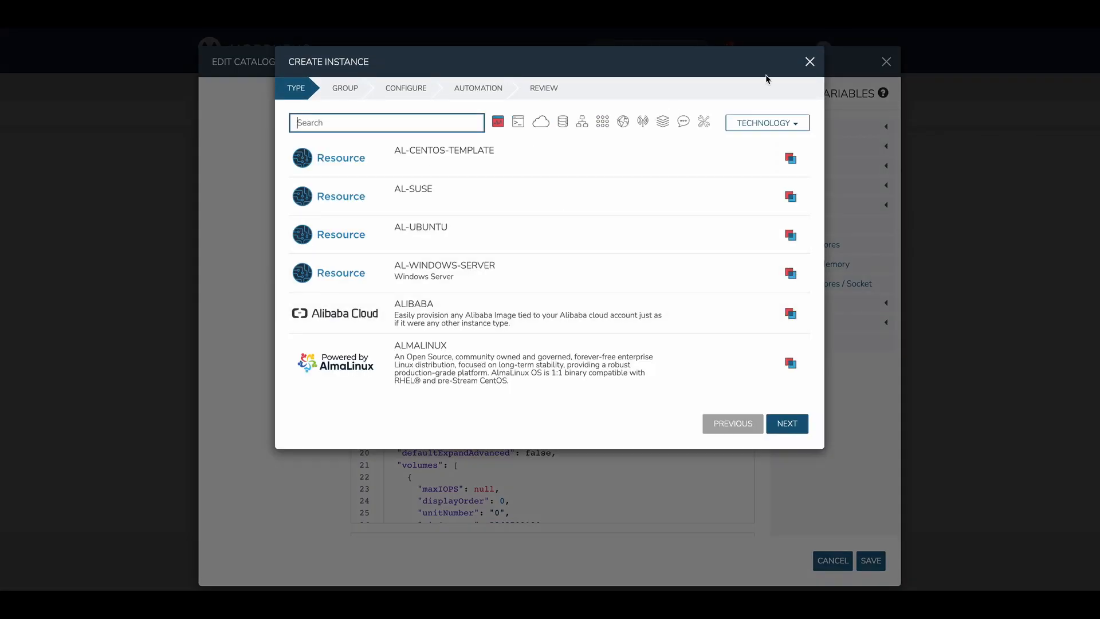
pyautogui.click(809, 61)
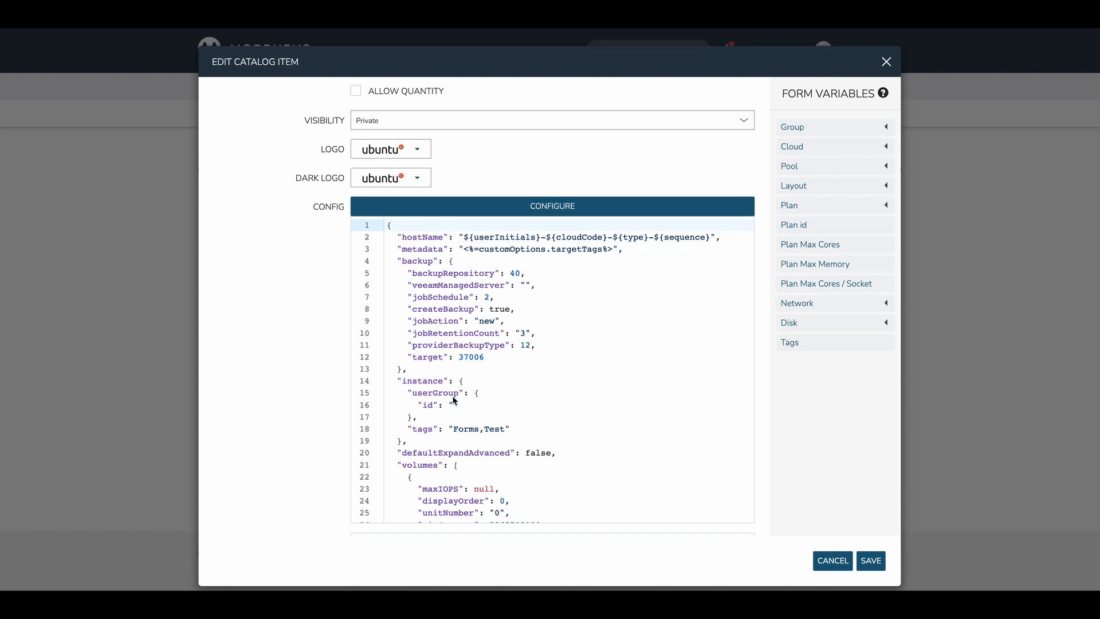
# Review the catalog item's content and form settings, keeping the form type as Form with Production Form selected
pyautogui.scroll(-2, 301, 396)
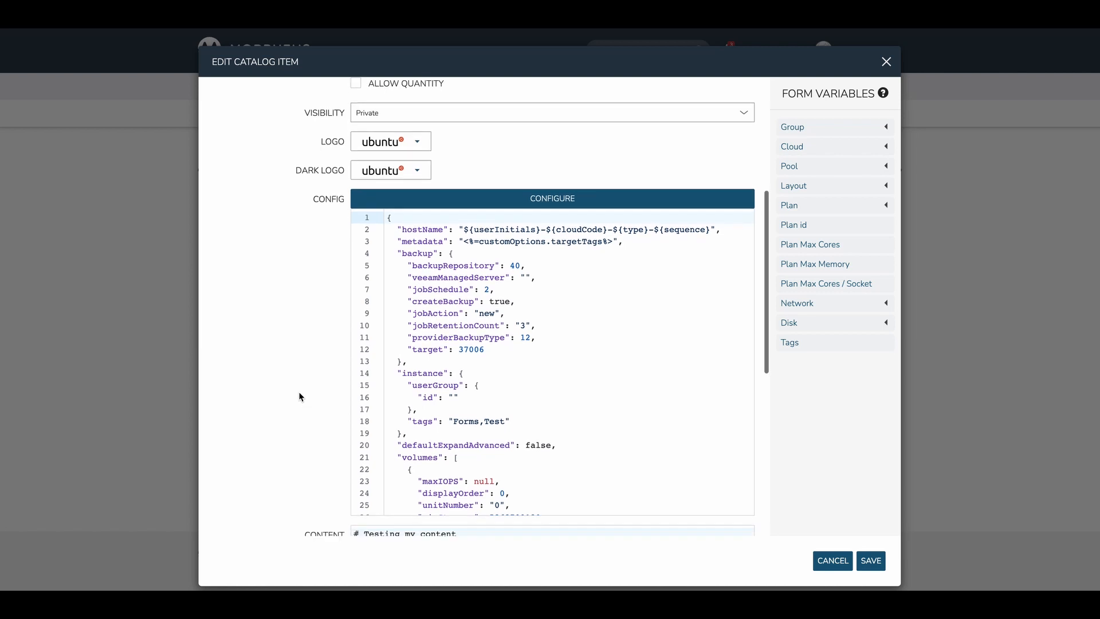
pyautogui.scroll(-3, 300, 396)
pyautogui.scroll(-1, 248, 304)
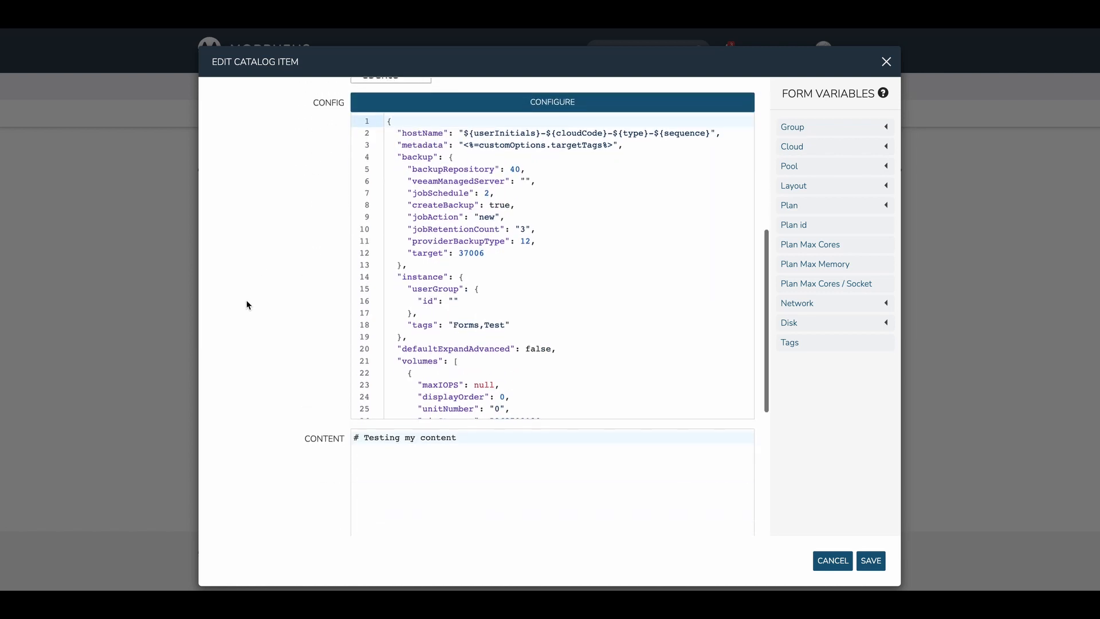
pyautogui.scroll(-9, 246, 304)
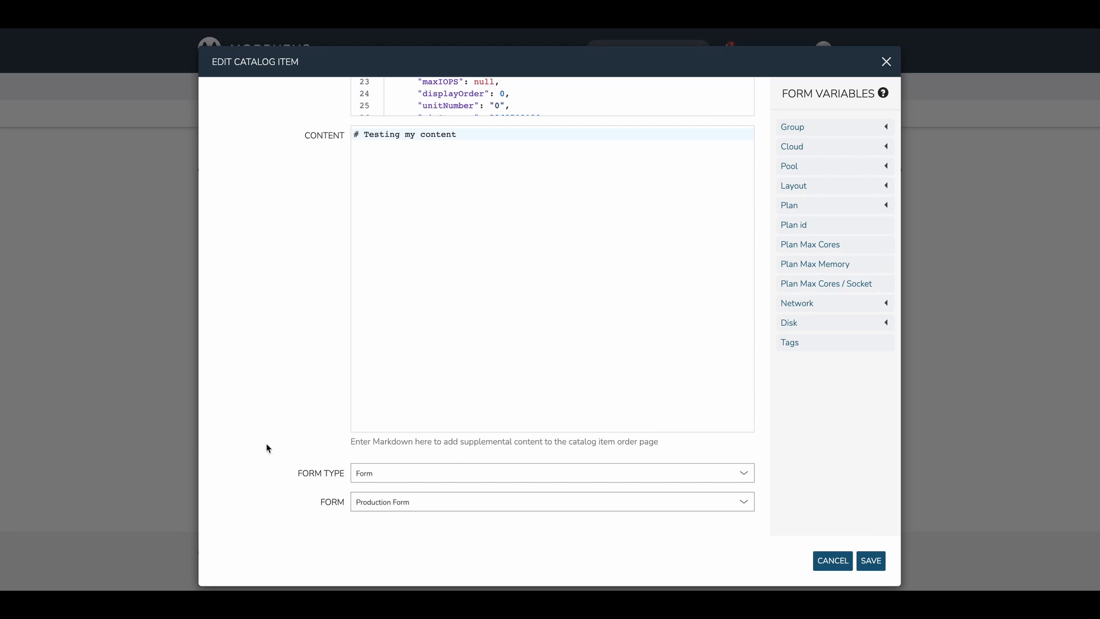
pyautogui.click(368, 472)
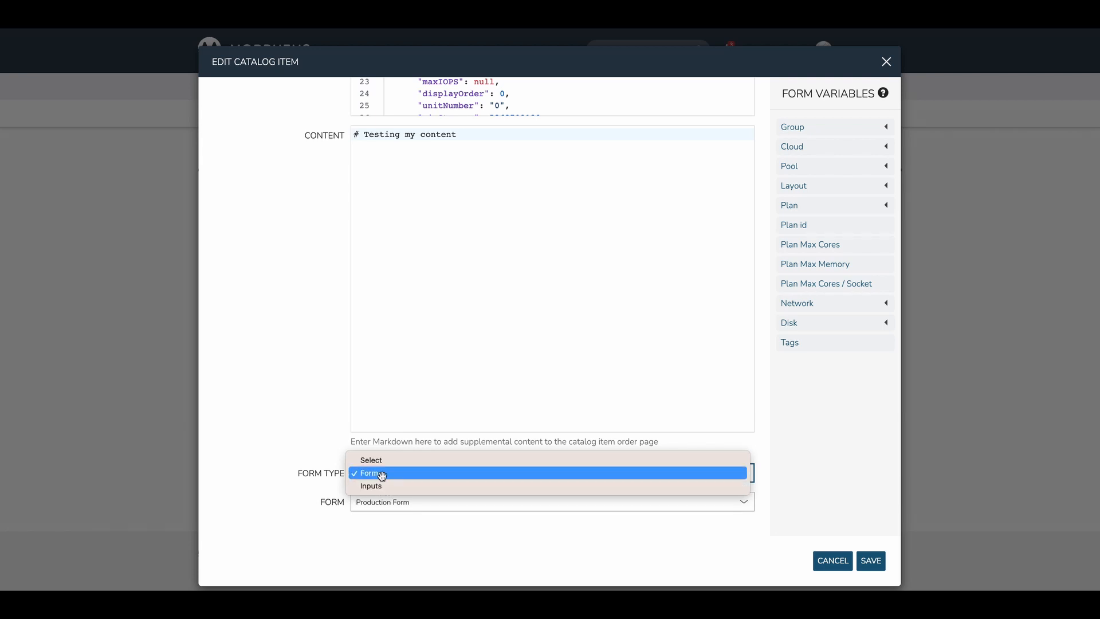
pyautogui.click(381, 475)
pyautogui.click(385, 541)
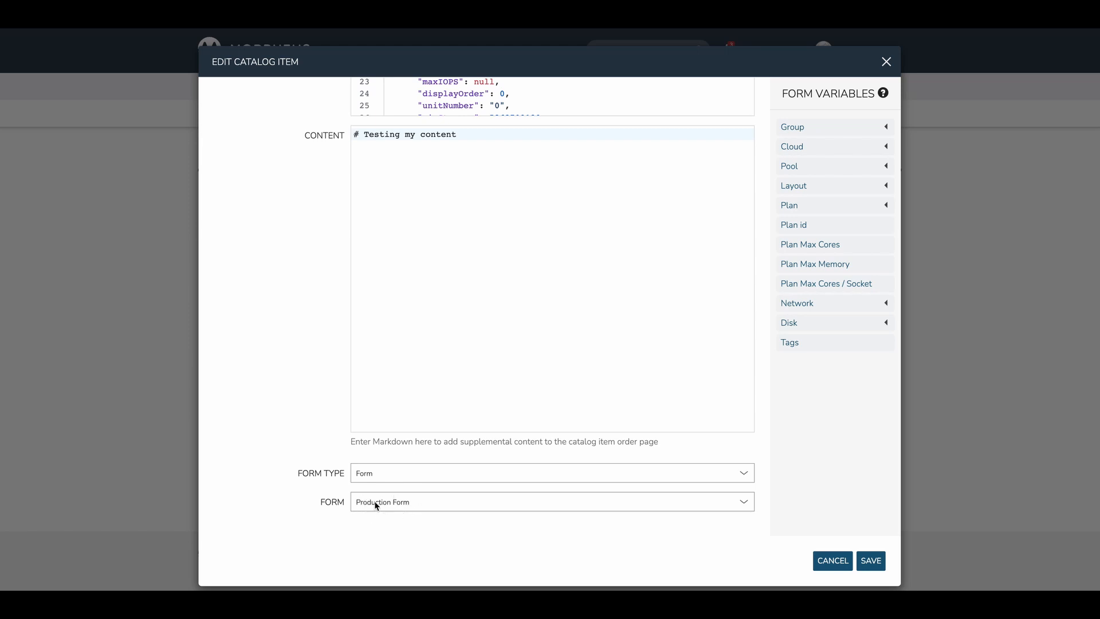
# Examine the catalog item's config JSON from its opening entries down to the plan and group settings
pyautogui.scroll(1, 282, 452)
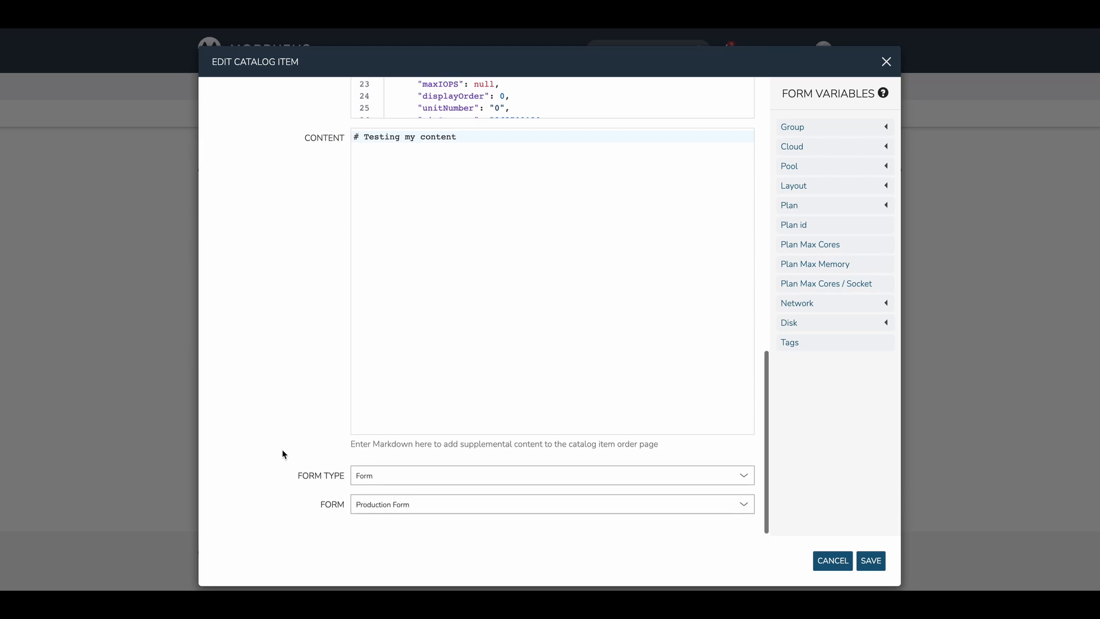
pyautogui.scroll(5, 279, 453)
pyautogui.scroll(1, 278, 458)
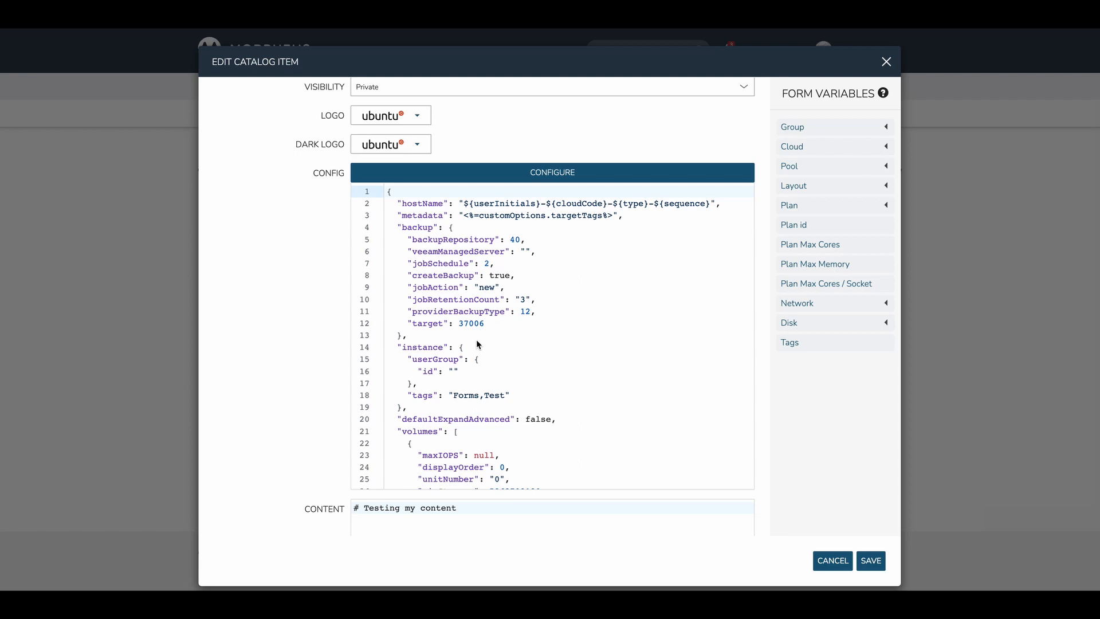
pyautogui.scroll(-20, 479, 343)
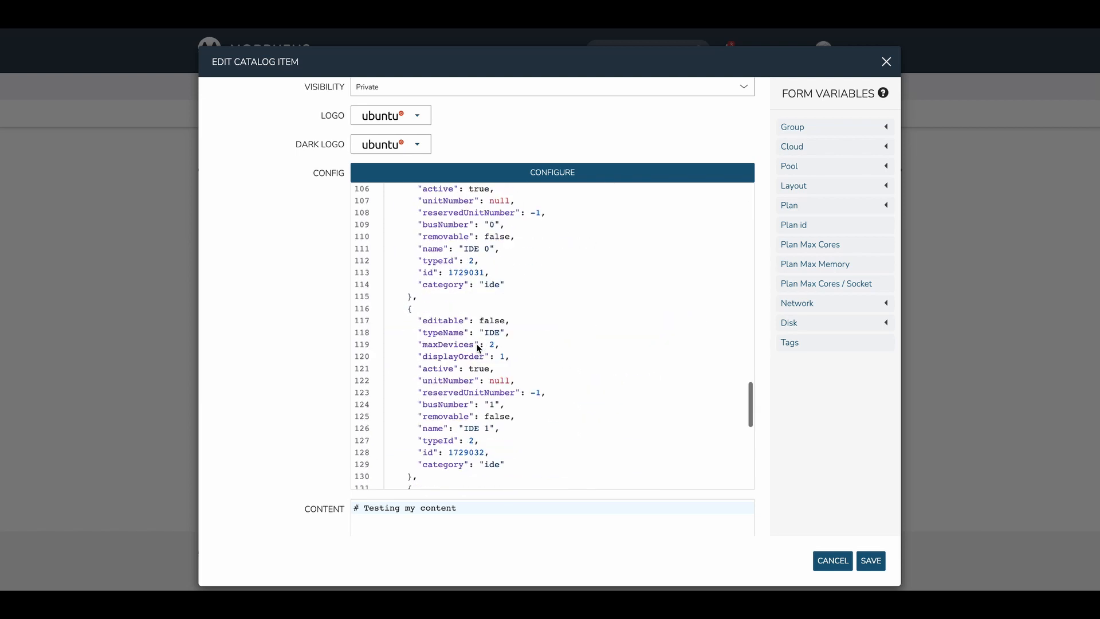
pyautogui.scroll(-10, 477, 345)
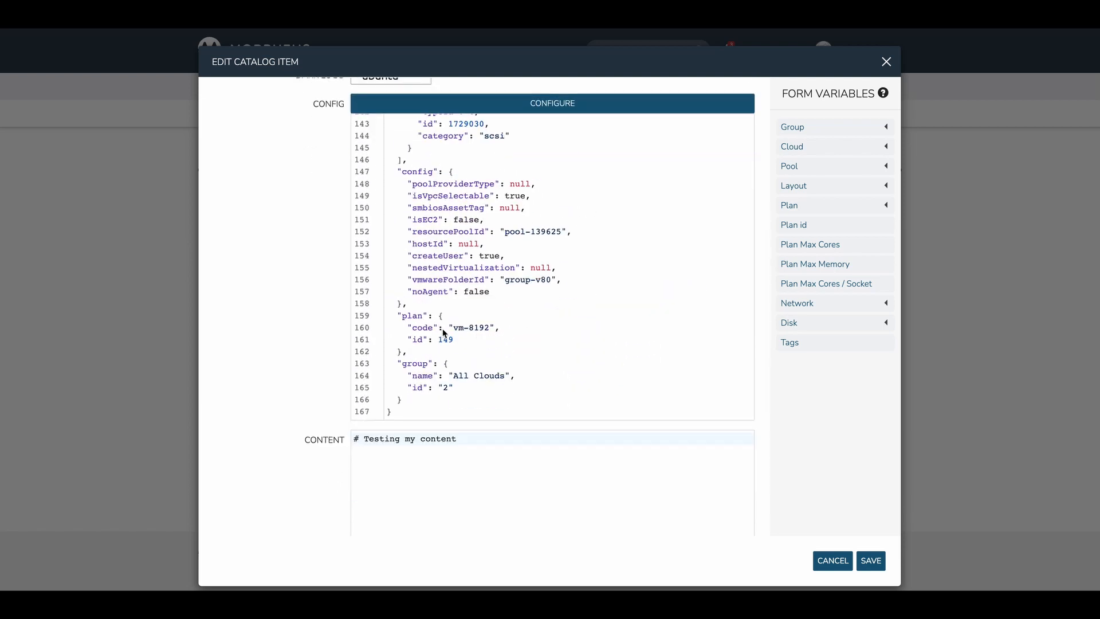
pyautogui.scroll(1, 295, 292)
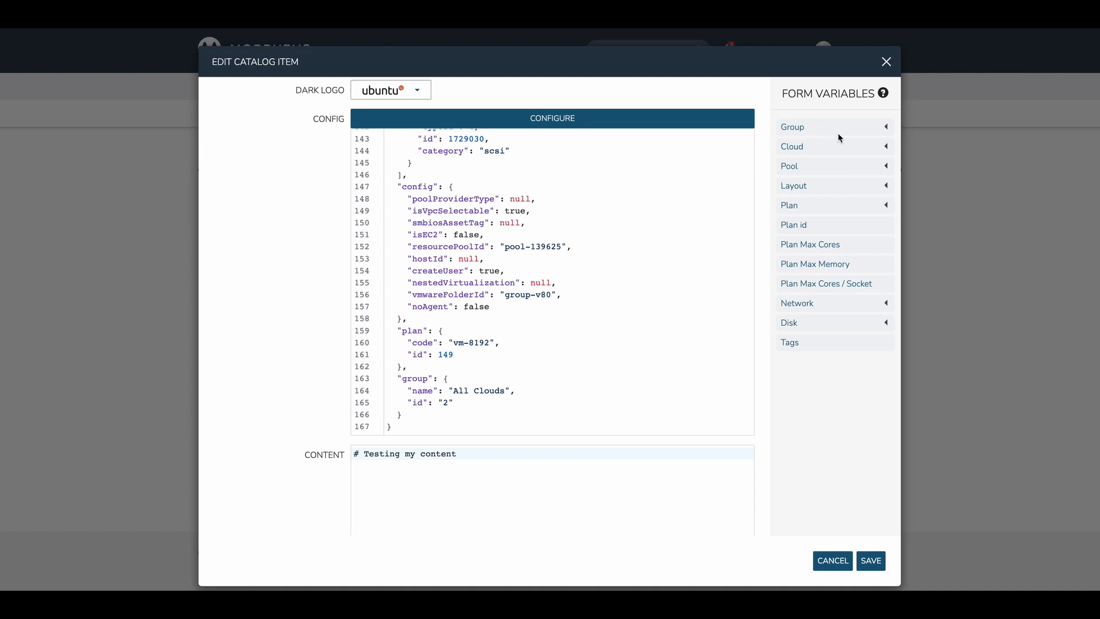
# Check the auto inject option of the Group, Cloud, Pool and Layout form variables
pyautogui.click(889, 132)
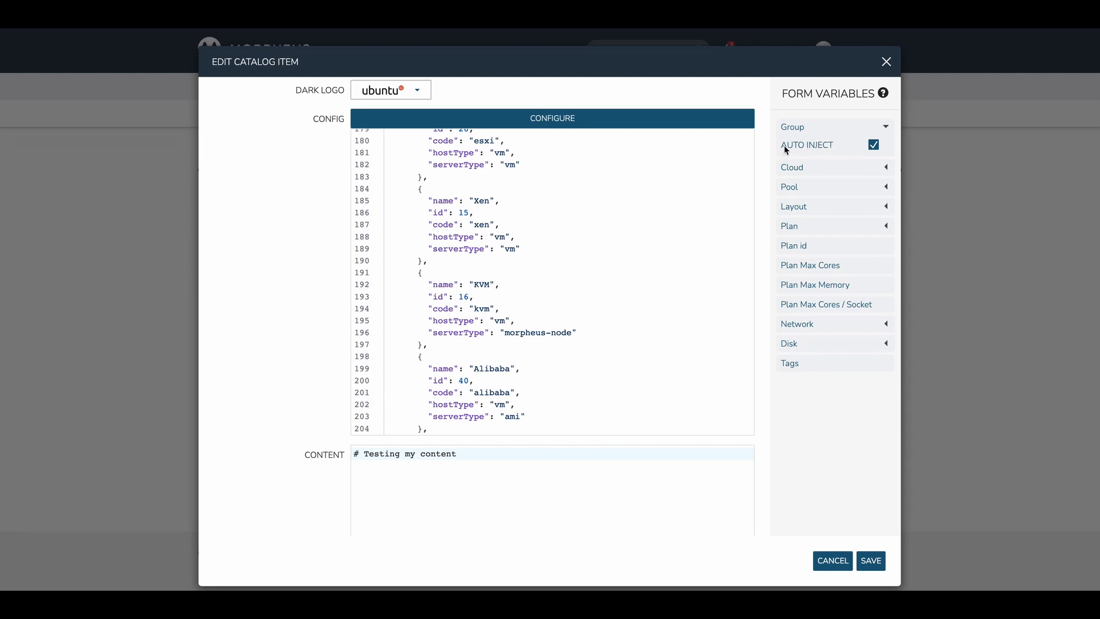
pyautogui.click(887, 169)
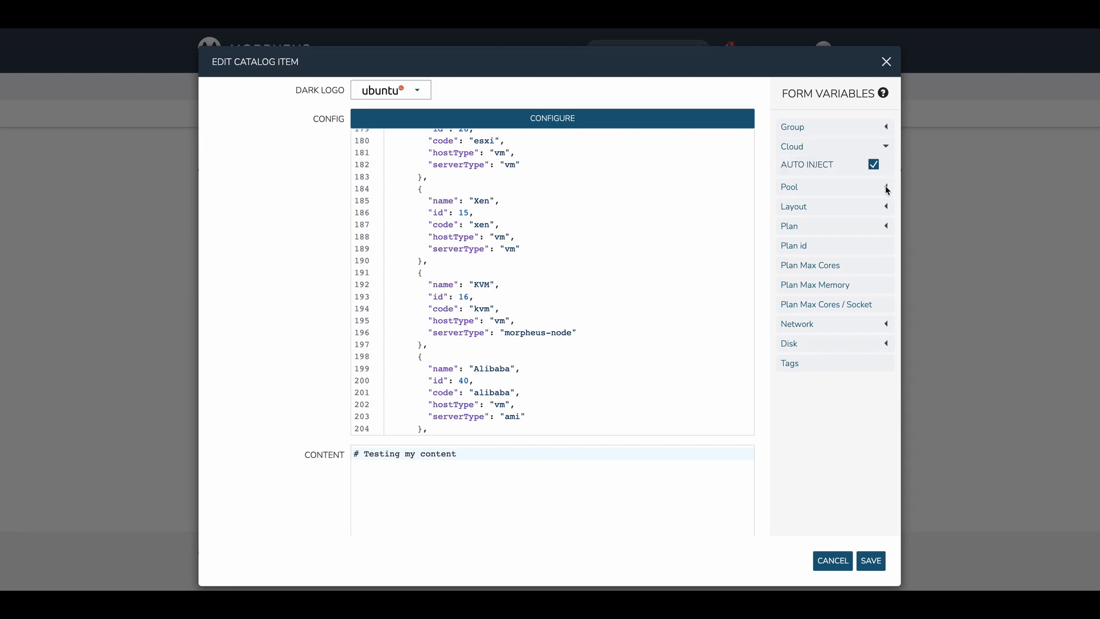
pyautogui.click(886, 187)
pyautogui.click(887, 207)
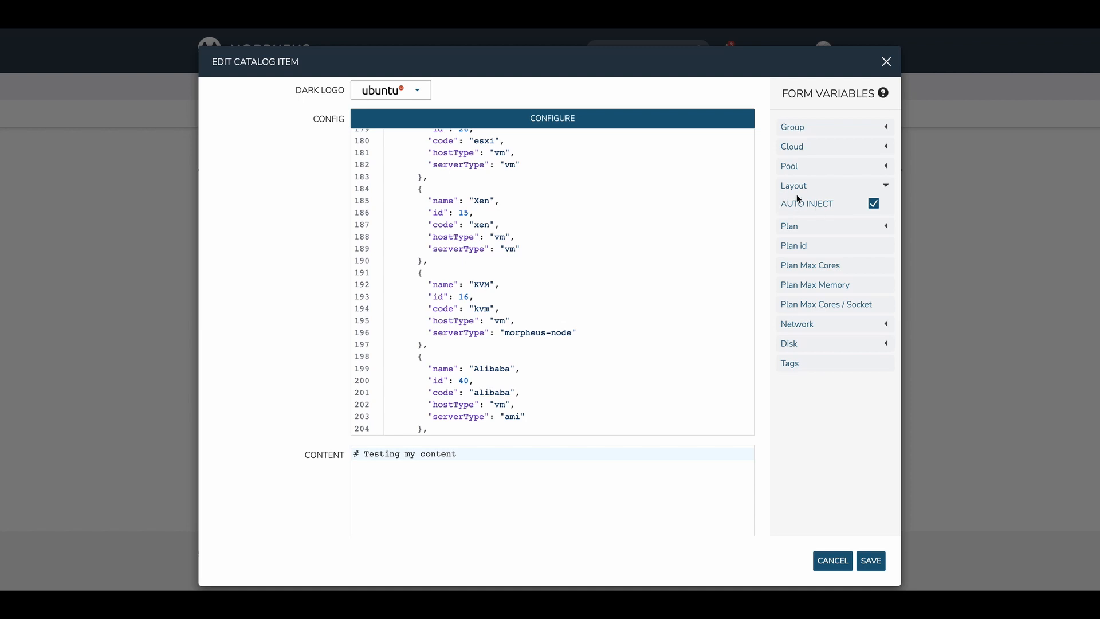
pyautogui.click(891, 127)
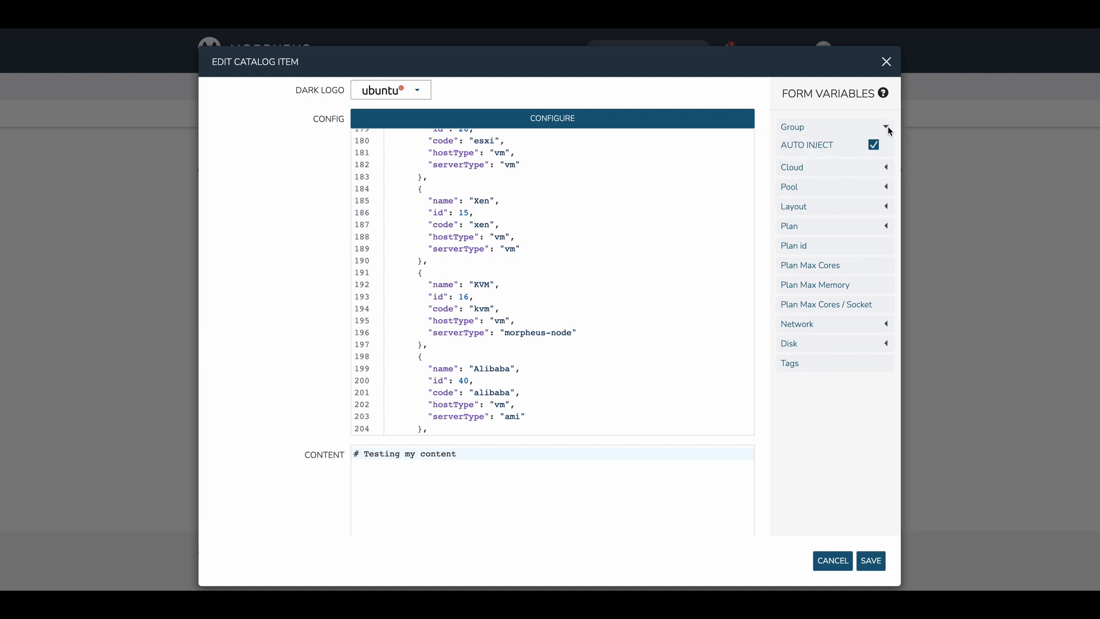
# Examine the full config JSON, including the cloud, layout, network interface, plan and group sections
pyautogui.scroll(-20, 677, 269)
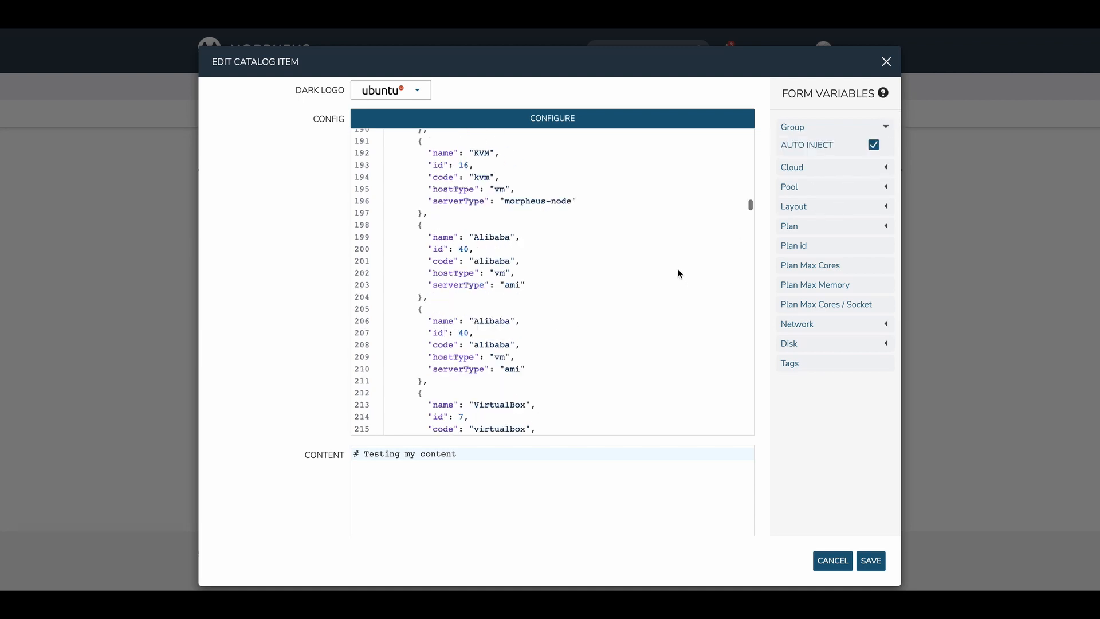
pyautogui.scroll(-5, 705, 274)
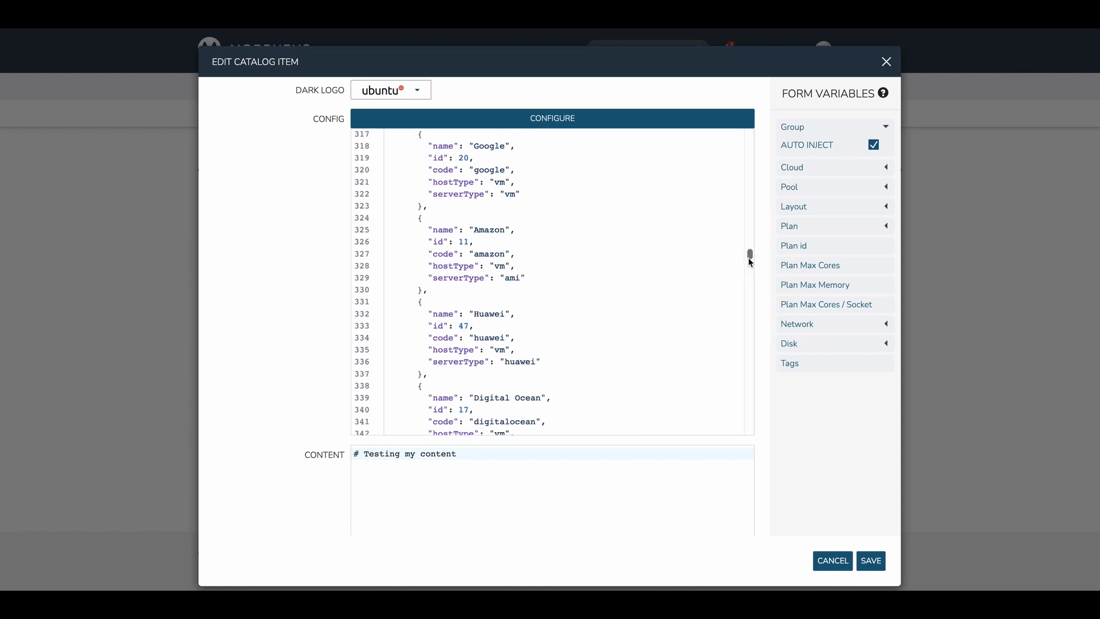
pyautogui.moveTo(749, 256); pyautogui.dragTo(764, 566)
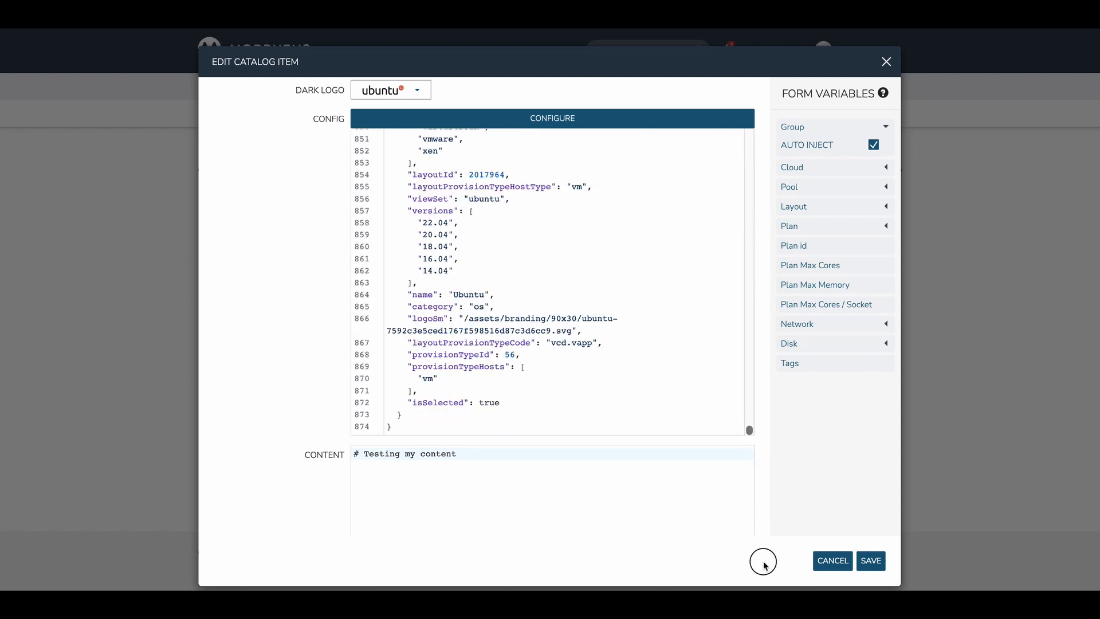
pyautogui.scroll(-5, 621, 308)
pyautogui.scroll(4, 619, 304)
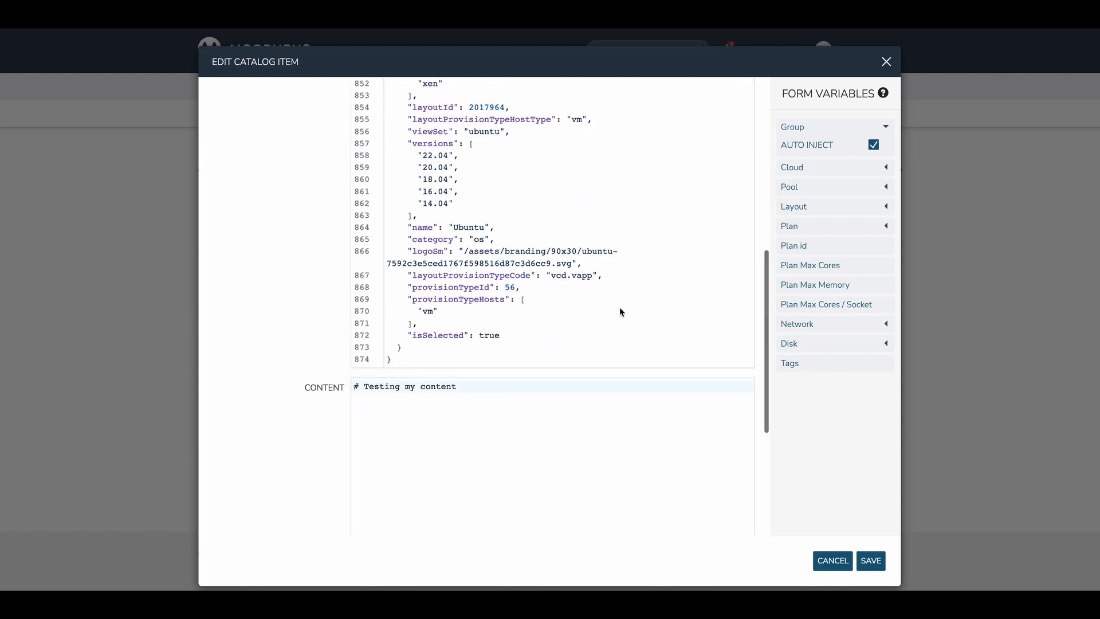
pyautogui.scroll(3, 620, 313)
pyautogui.scroll(10, 682, 411)
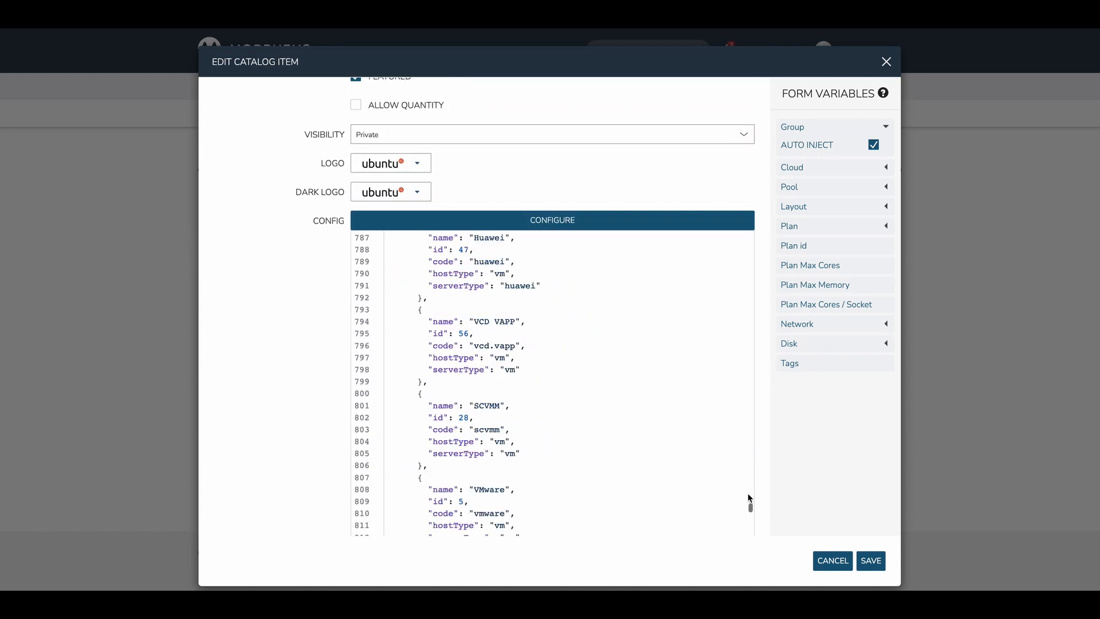
pyautogui.moveTo(752, 508); pyautogui.dragTo(756, 206)
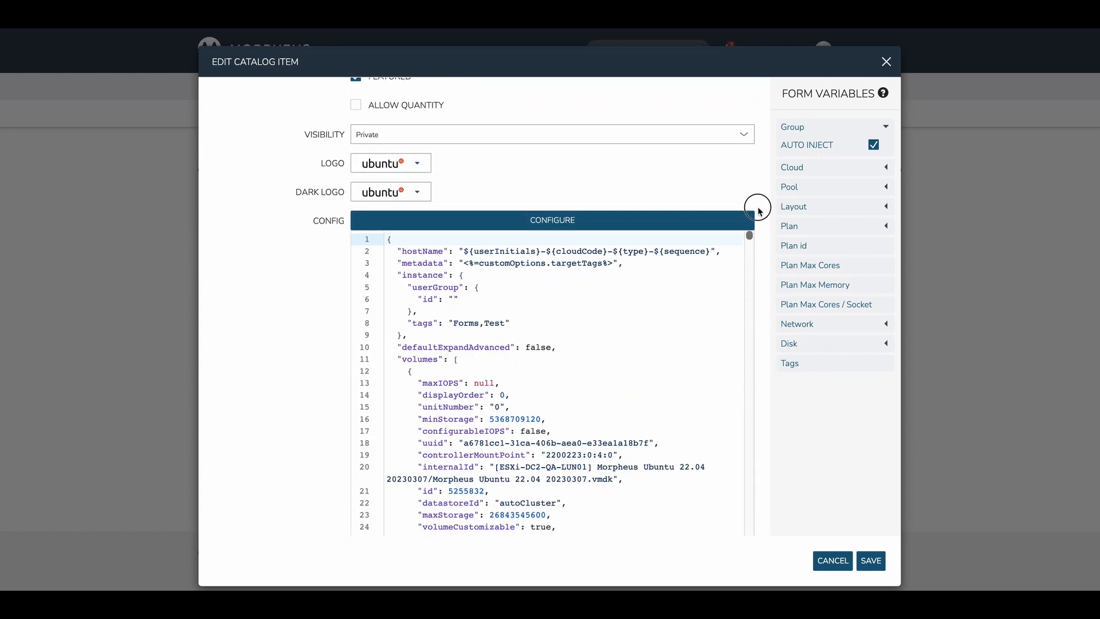
pyautogui.scroll(-1, 326, 347)
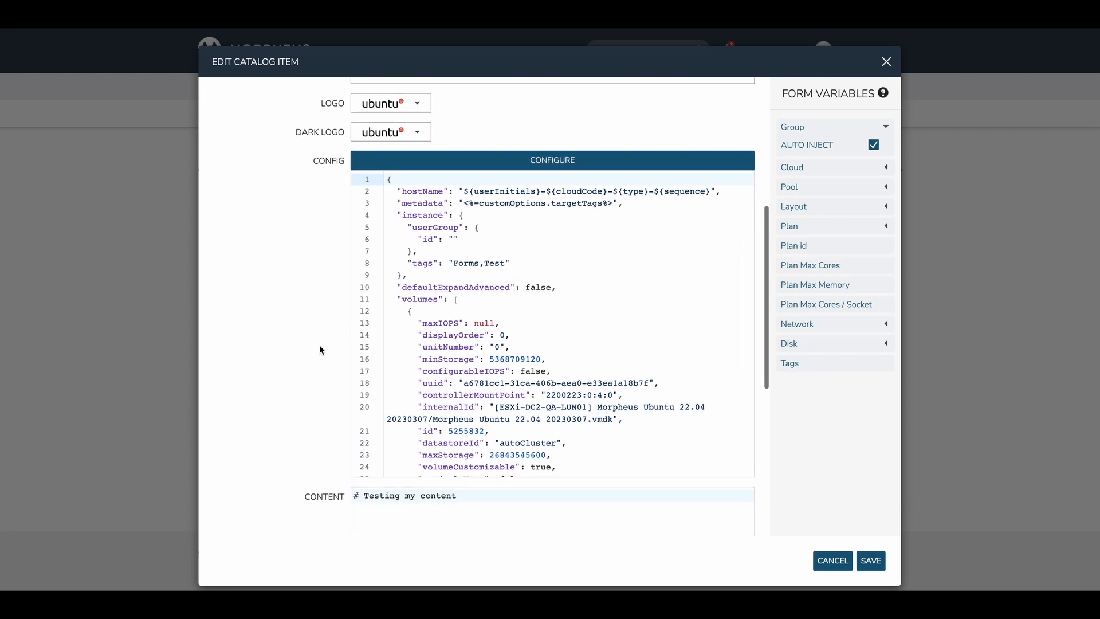
pyautogui.scroll(-9, 510, 332)
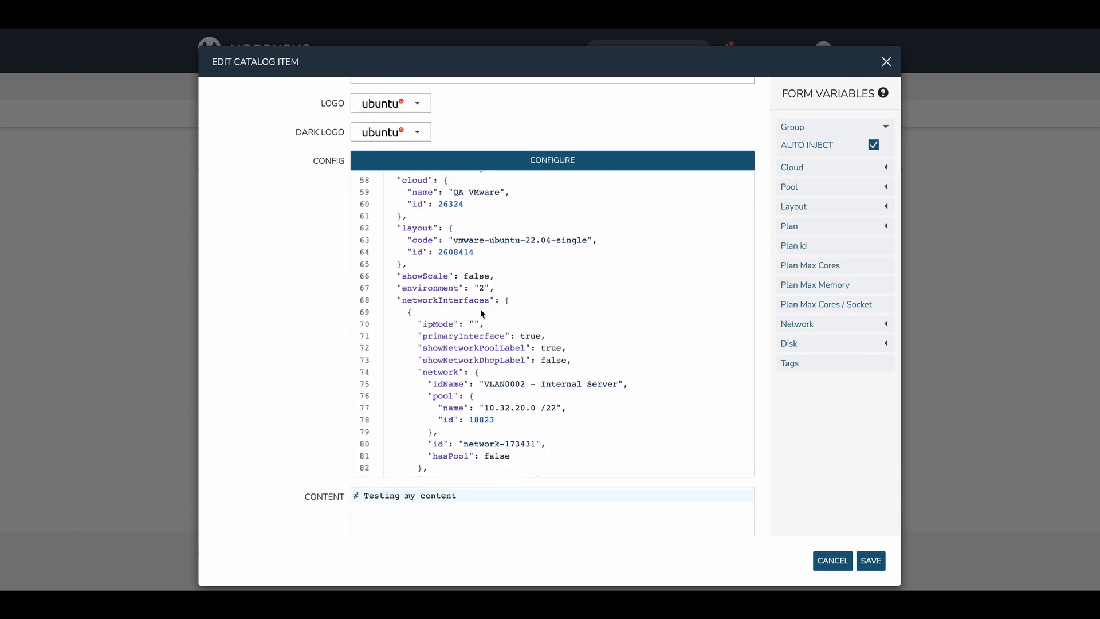
pyautogui.scroll(2, 481, 311)
pyautogui.scroll(-12, 481, 312)
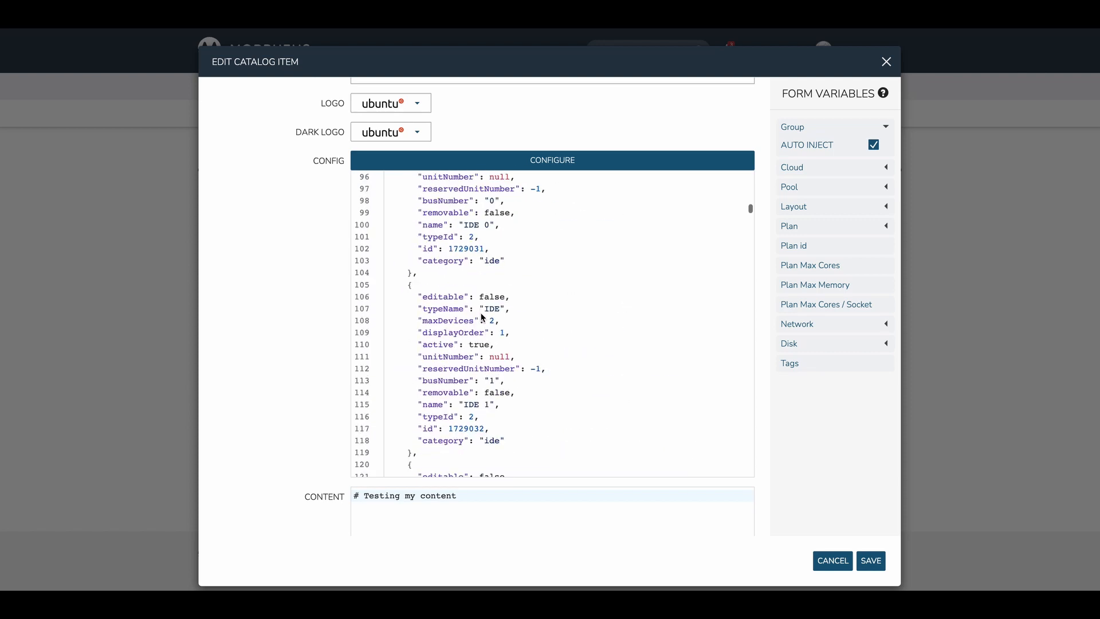
pyautogui.scroll(-8, 481, 316)
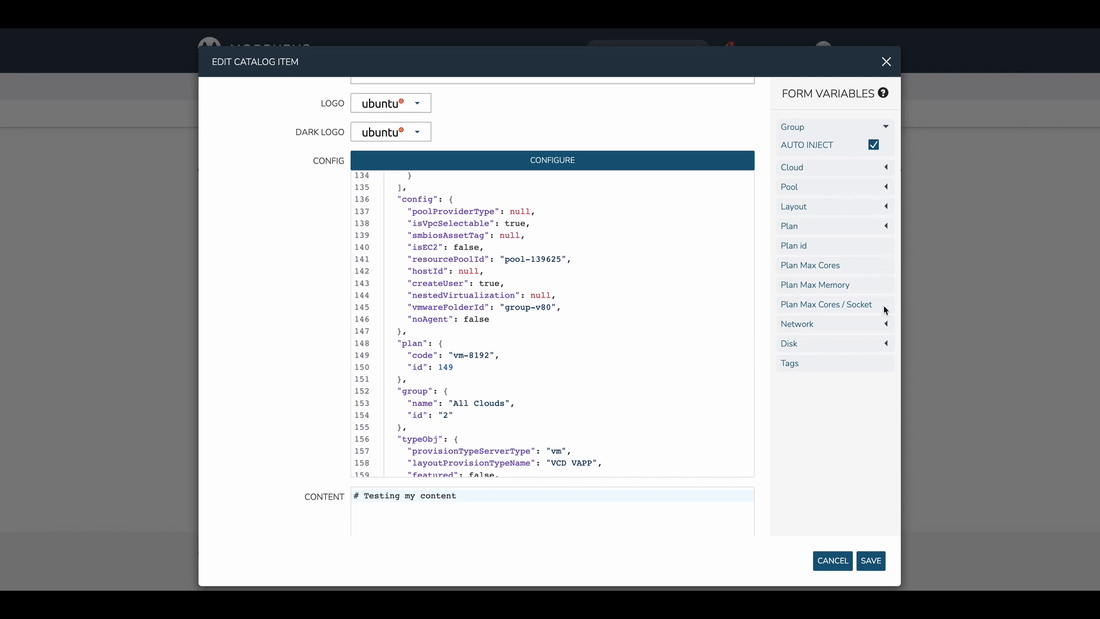
# Check the auto inject option of the Cloud, Pool and Plan form variables
pyautogui.click(886, 167)
pyautogui.click(885, 187)
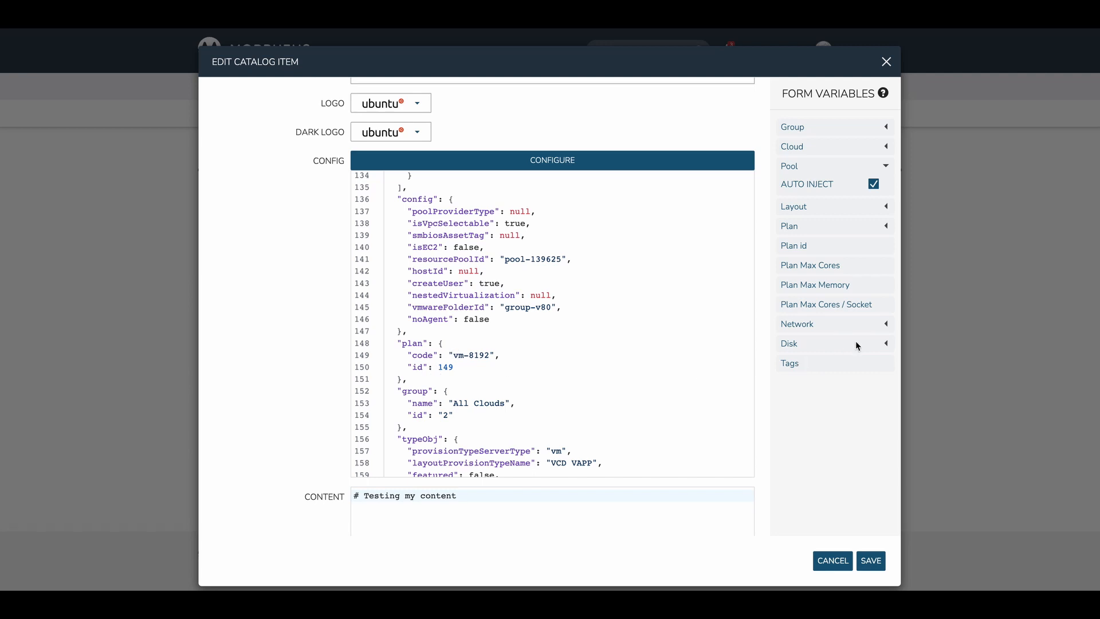
pyautogui.click(886, 226)
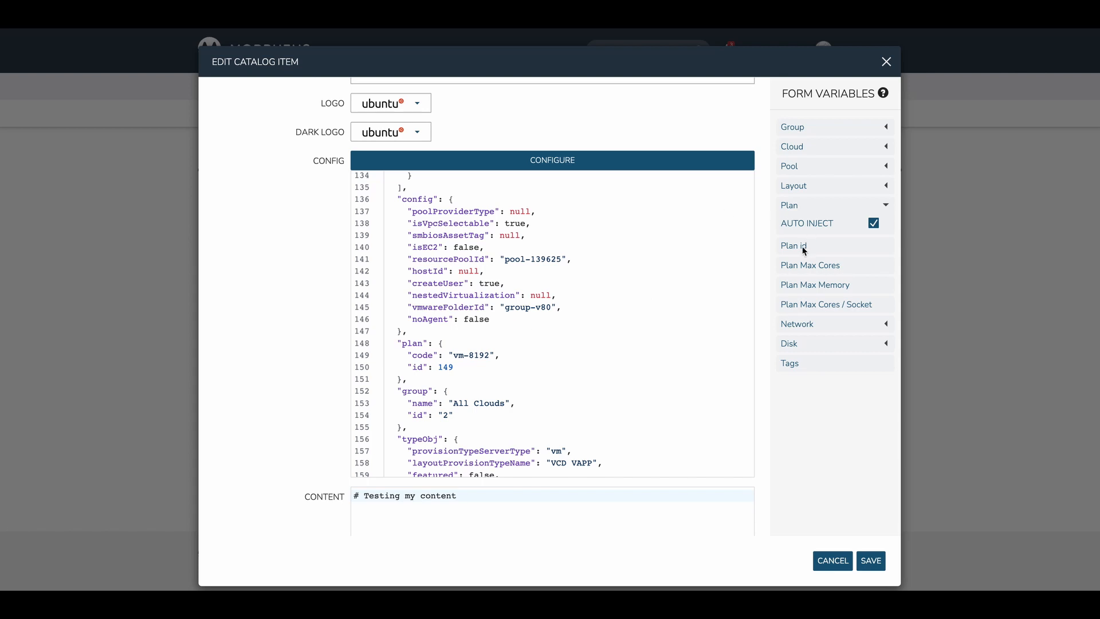
# Replace the noAgent value in the config JSON with the Plan id form variable, <%=customOptions.targetPlan.id%>
pyautogui.click(490, 321)
pyautogui.doubleClick(490, 321)
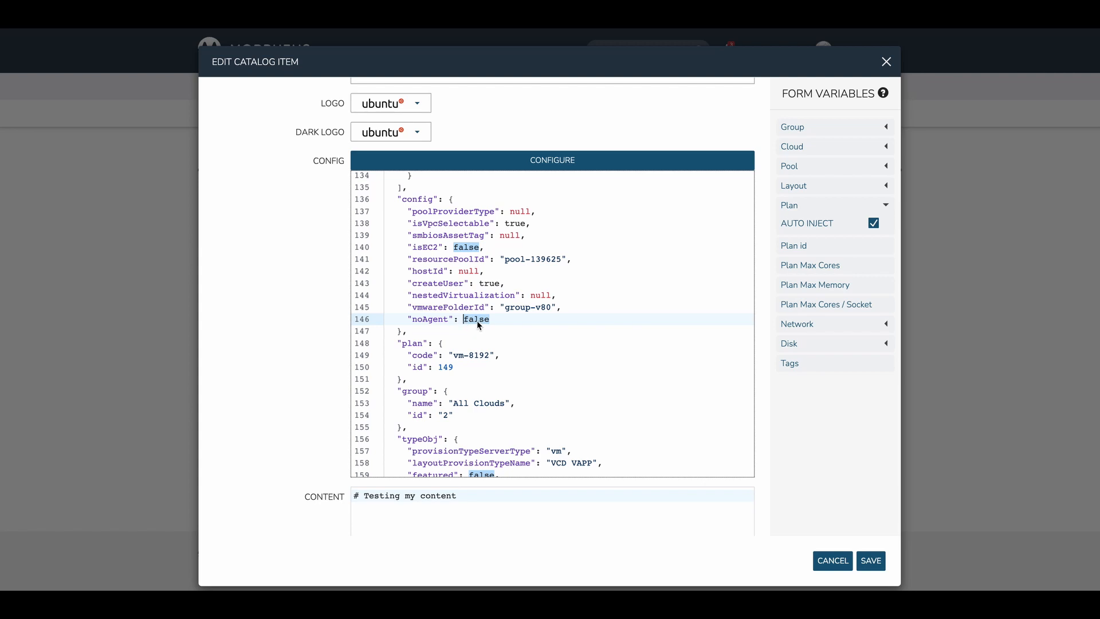
pyautogui.press('BackSpace')
pyautogui.moveTo(799, 245); pyautogui.dragTo(469, 320)
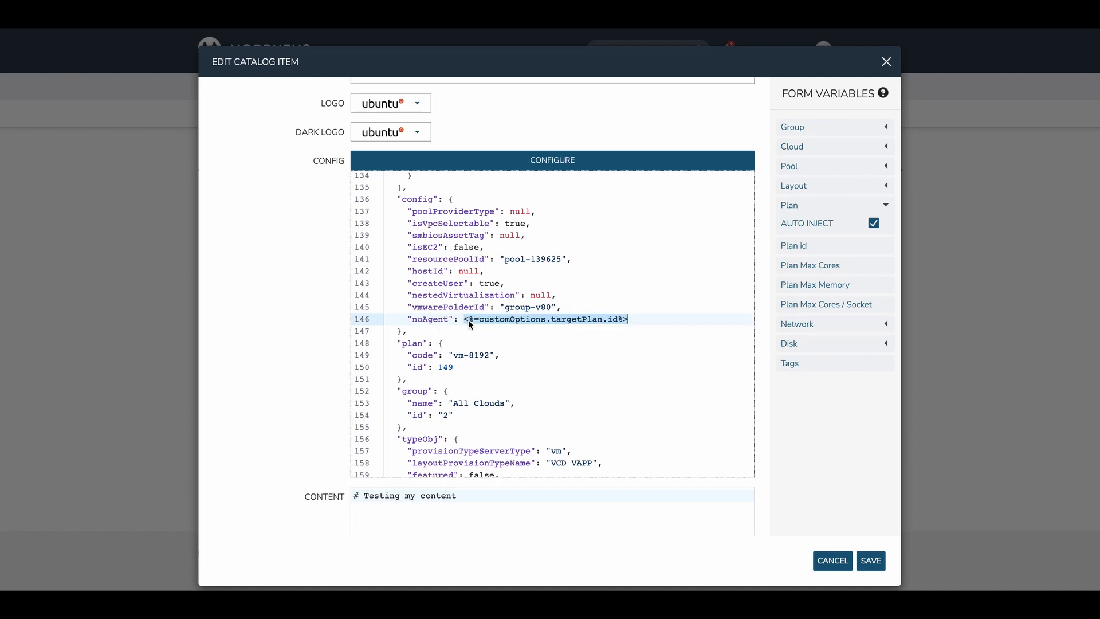
pyautogui.click(634, 324)
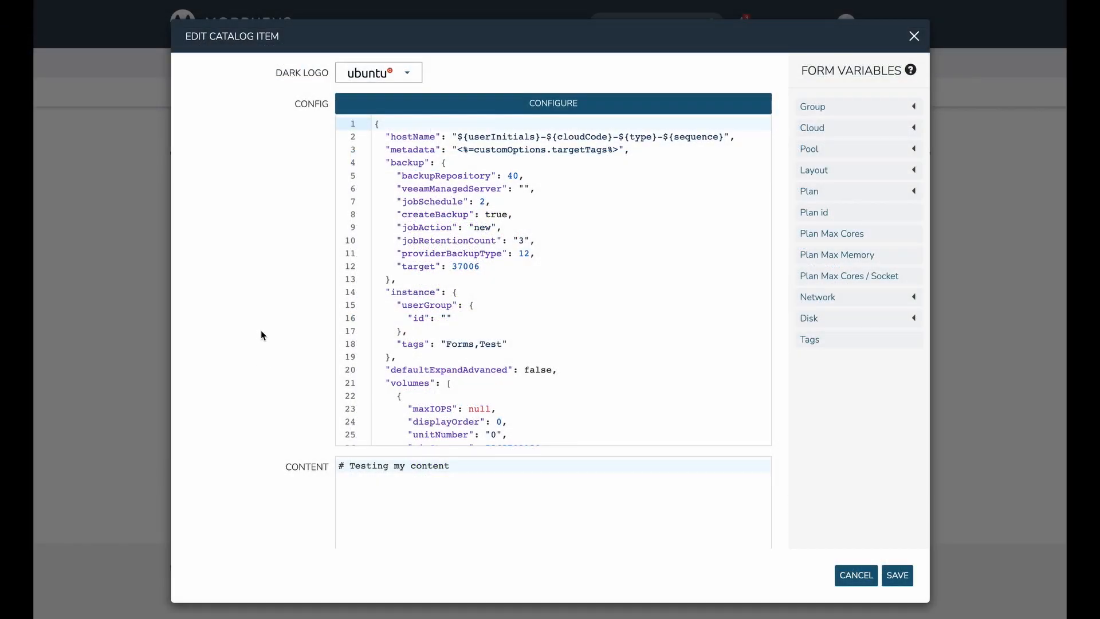
# Change the catalog item's logo to the generated cube logo and set its text to Ubuntu
pyautogui.scroll(3, 260, 330)
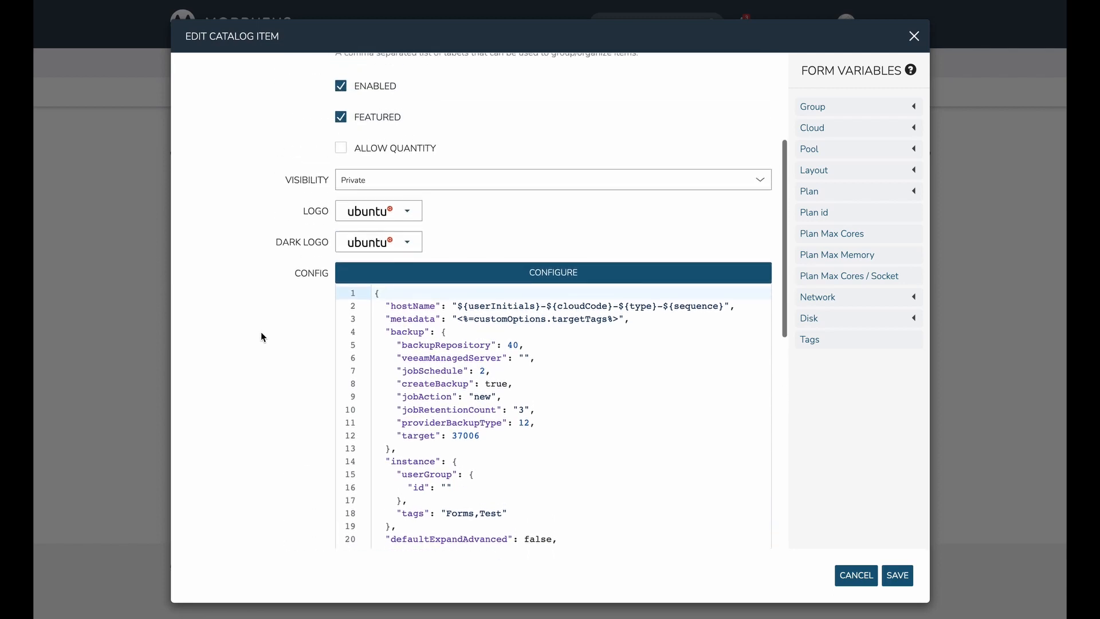
pyautogui.scroll(1, 260, 332)
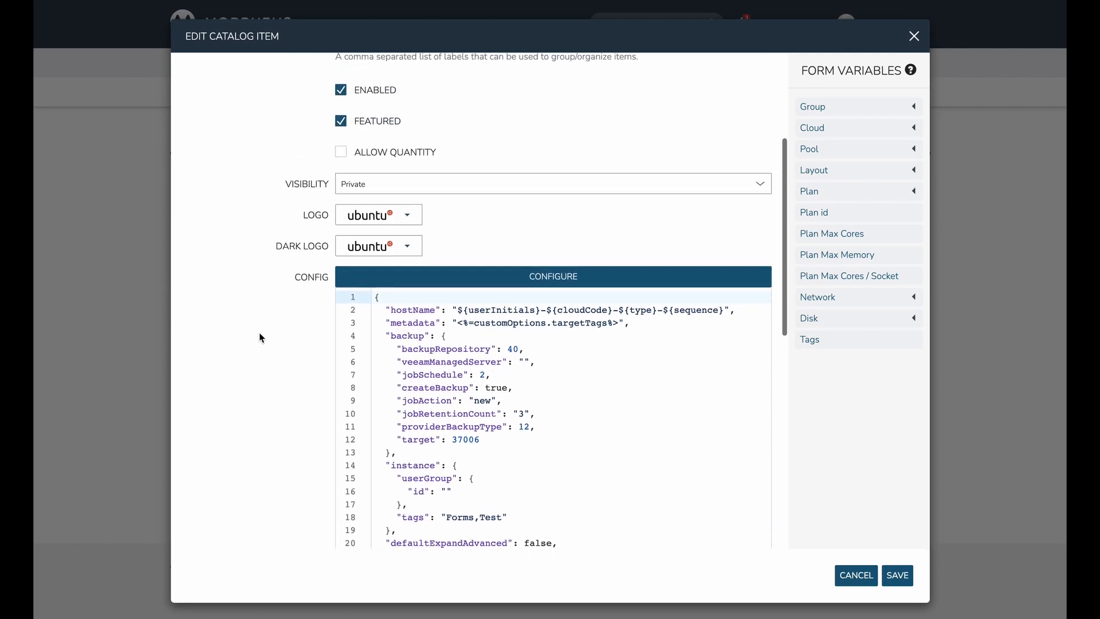
pyautogui.click(414, 221)
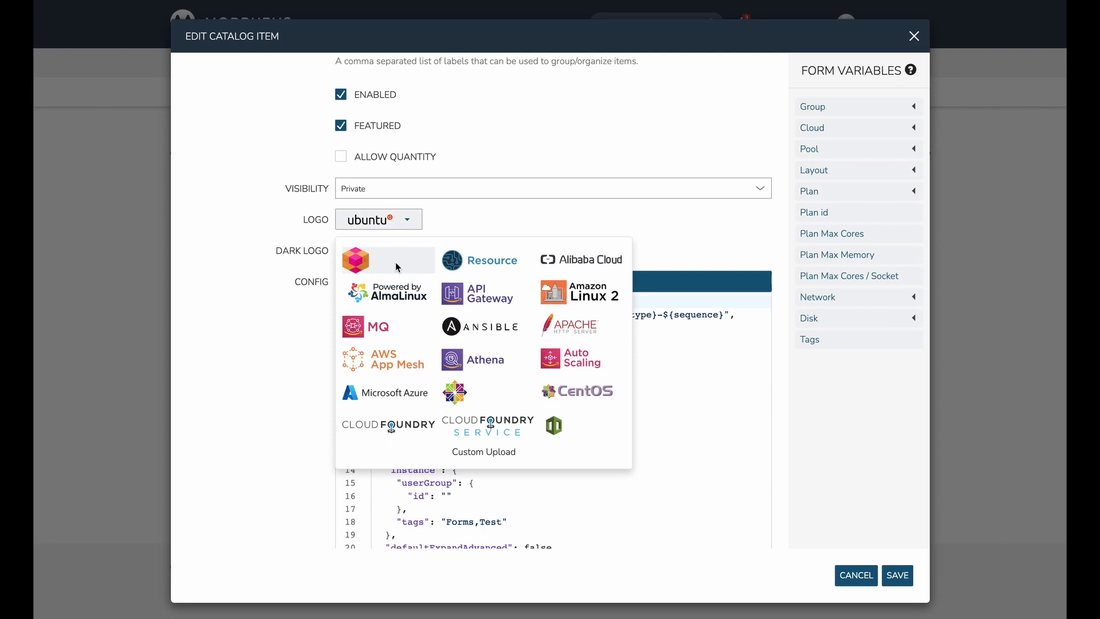
pyautogui.click(361, 266)
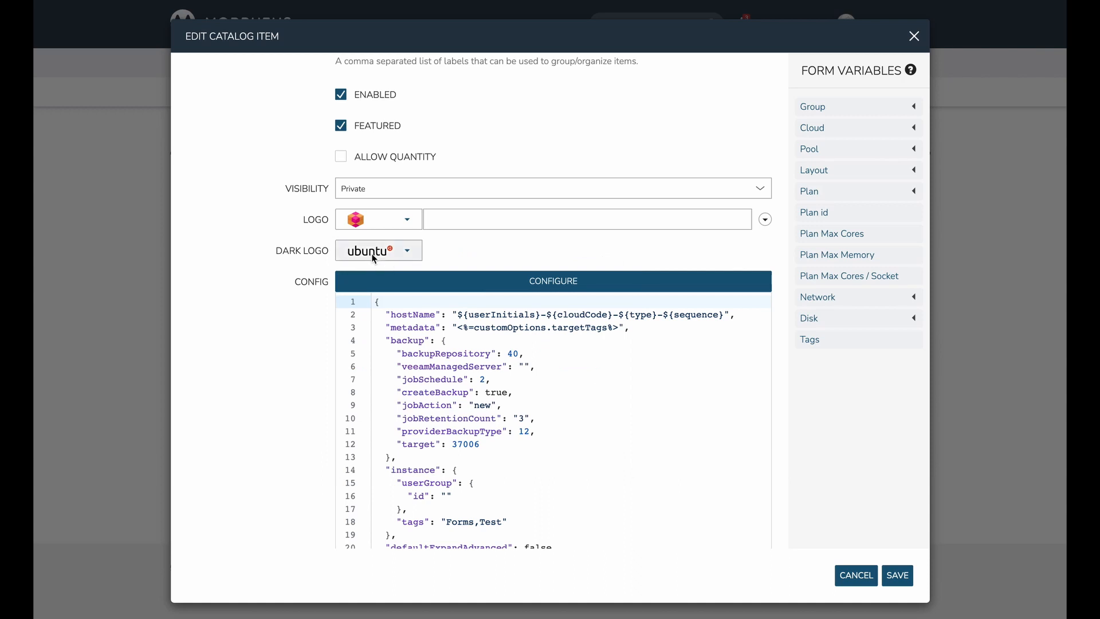
pyautogui.click(406, 221)
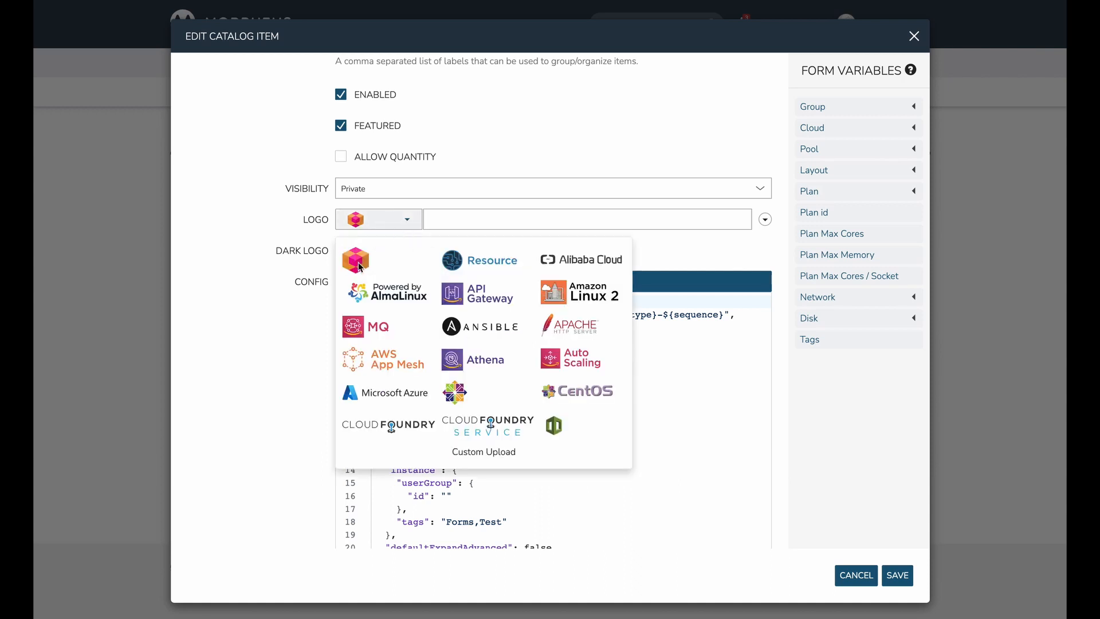
pyautogui.click(357, 267)
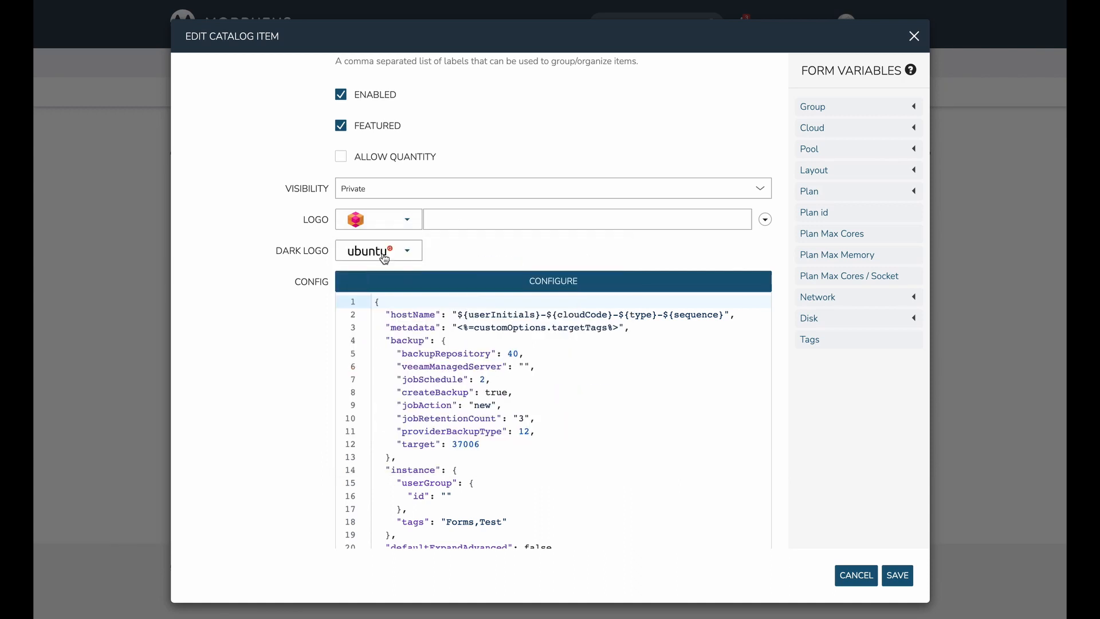
pyautogui.click(464, 220)
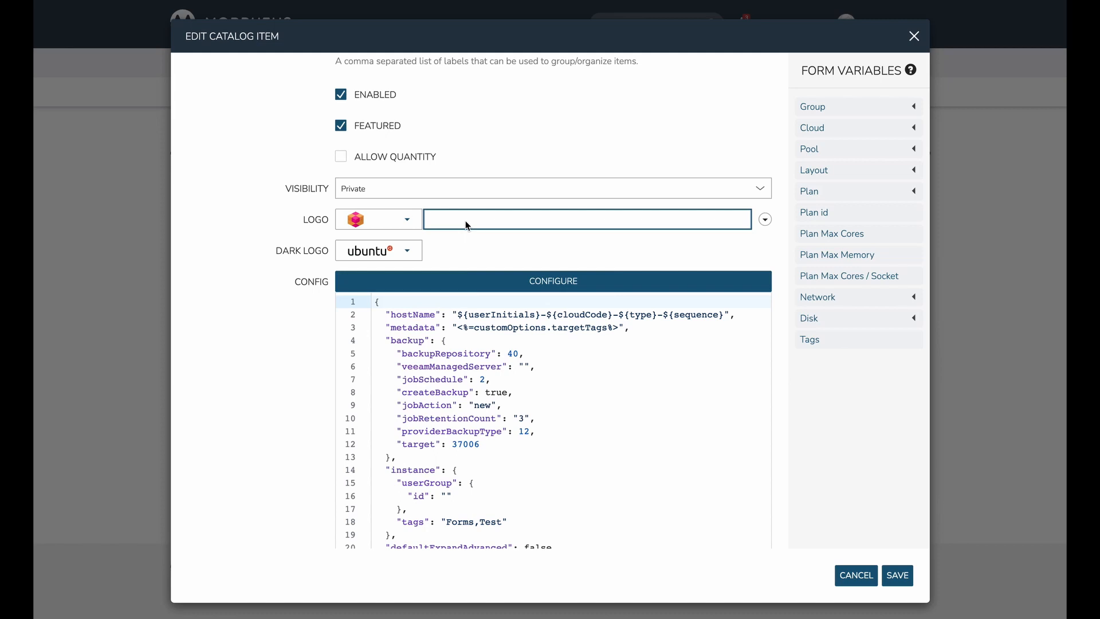
pyautogui.write('Ubuntu')
# Set the seed of the generated Ubuntu logo to sdfsafsdd
pyautogui.click(765, 220)
pyautogui.click(740, 261)
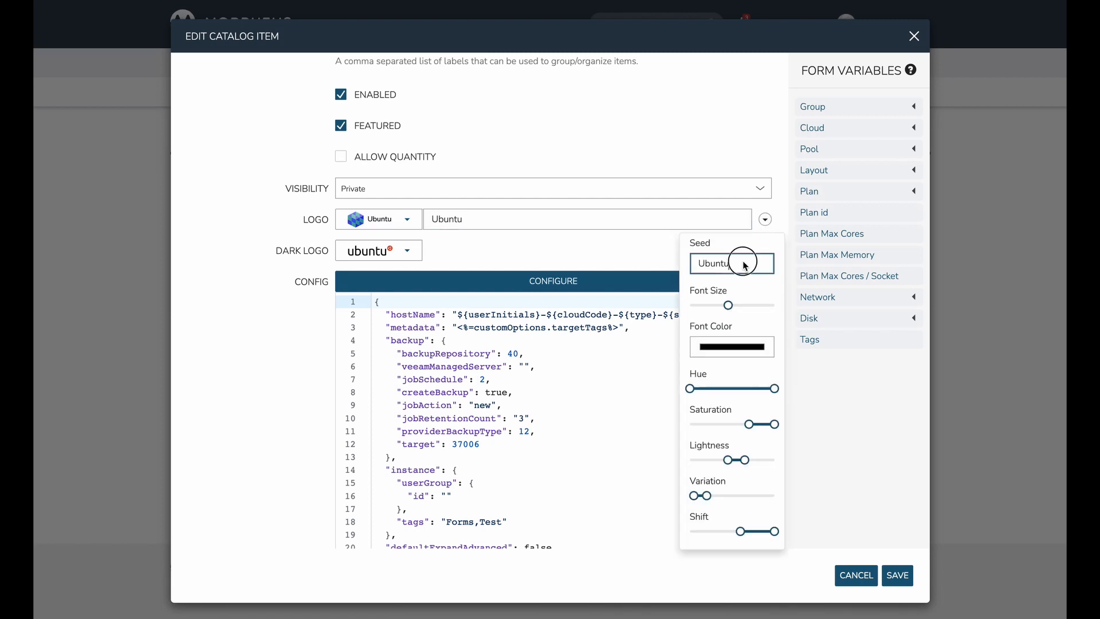
pyautogui.hotkey('ctrl', 'a')
pyautogui.write('sdf')
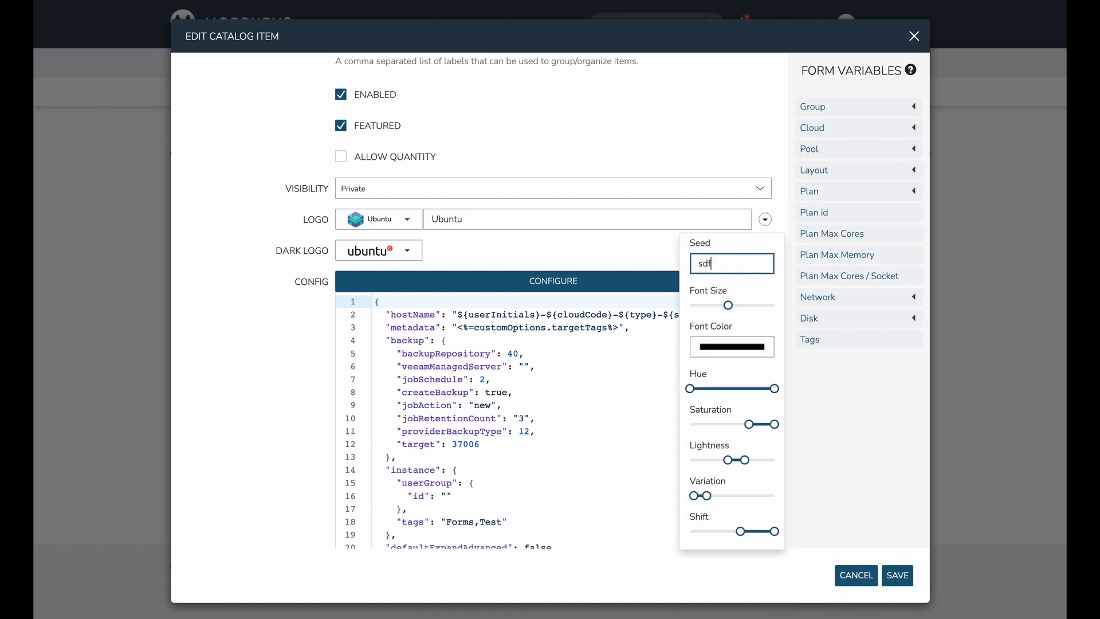
pyautogui.write('safsdd')
# Enlarge the generated Ubuntu logo's text and set its font color to red, RGB 255, 0, 0
pyautogui.click(726, 304)
pyautogui.moveTo(725, 305); pyautogui.dragTo(755, 306)
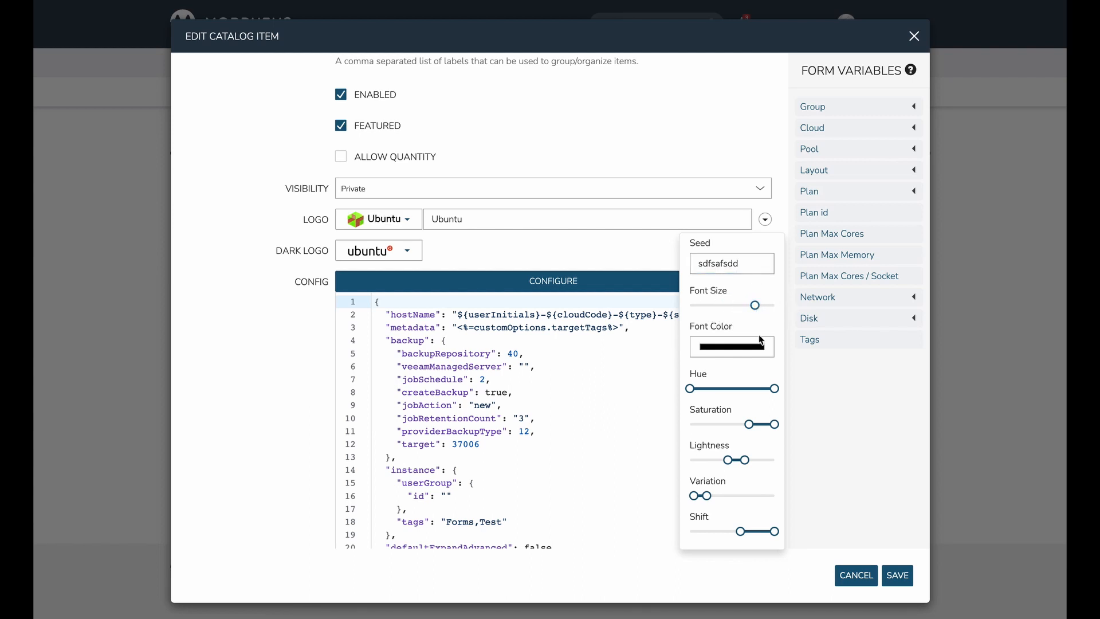
pyautogui.click(742, 348)
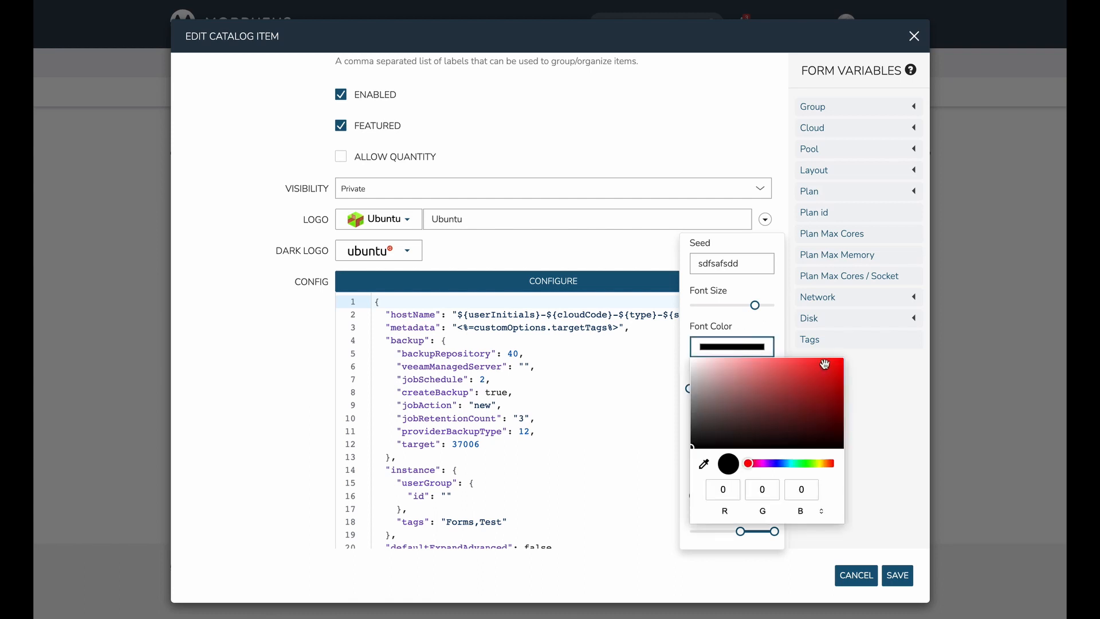
pyautogui.moveTo(842, 361); pyautogui.dragTo(850, 356)
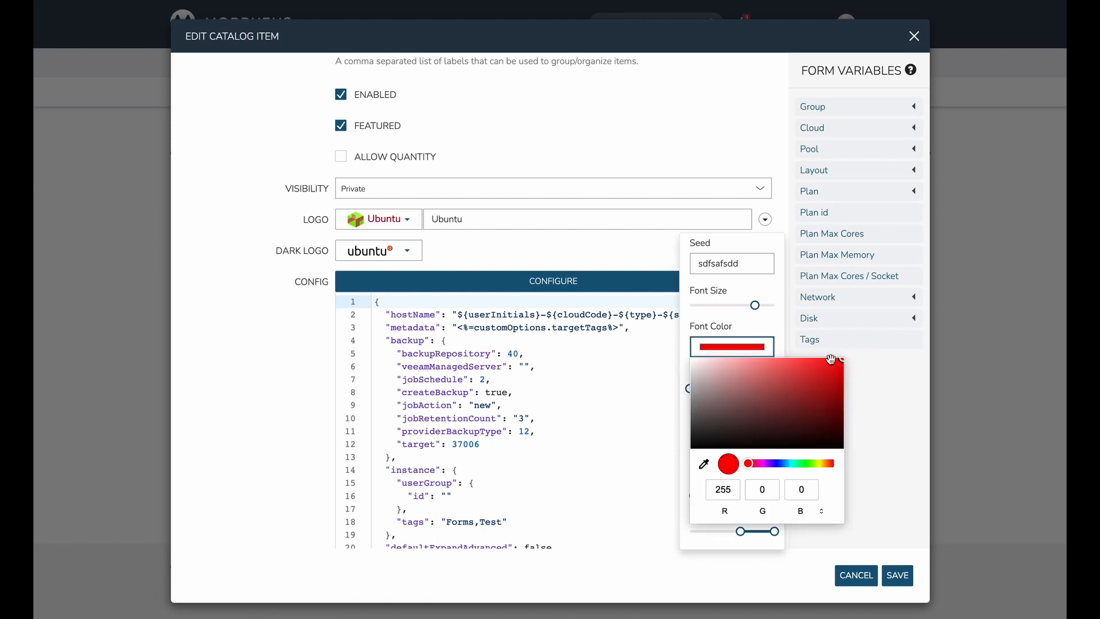
pyautogui.click(765, 321)
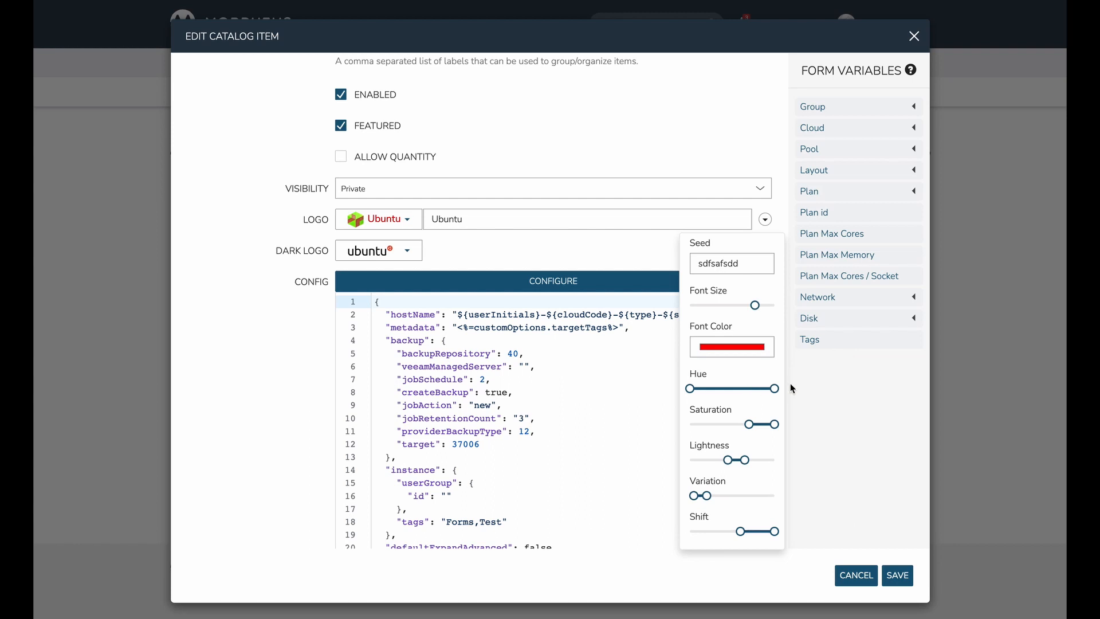
pyautogui.moveTo(775, 389)
pyautogui.mouseDown()
pyautogui.moveTo(715, 388)
pyautogui.moveTo(791, 389)
pyautogui.mouseUp()
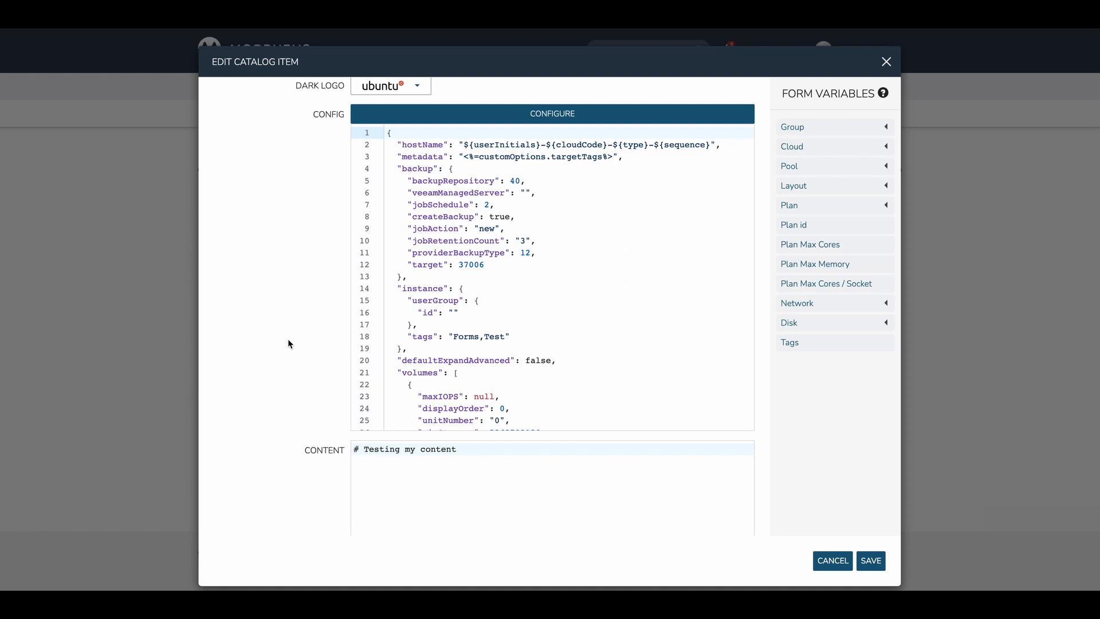
# Close the catalog item editor without saving and open the order form for Ubuntu - Forms in the provisioning catalog
pyautogui.click(887, 61)
pyautogui.moveTo(334, 95)
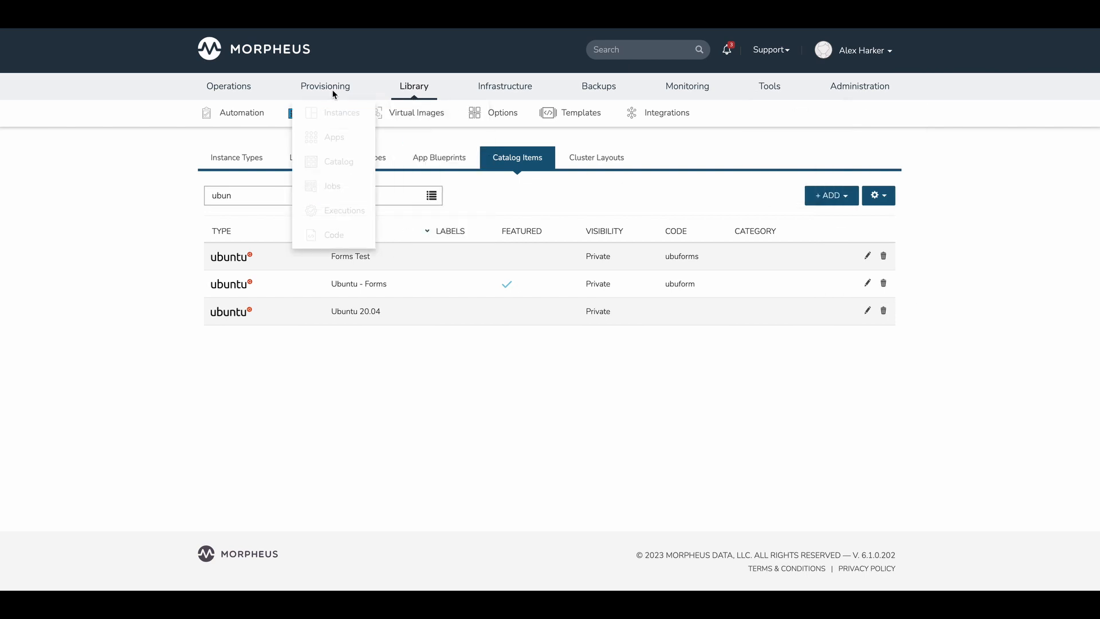
pyautogui.click(336, 163)
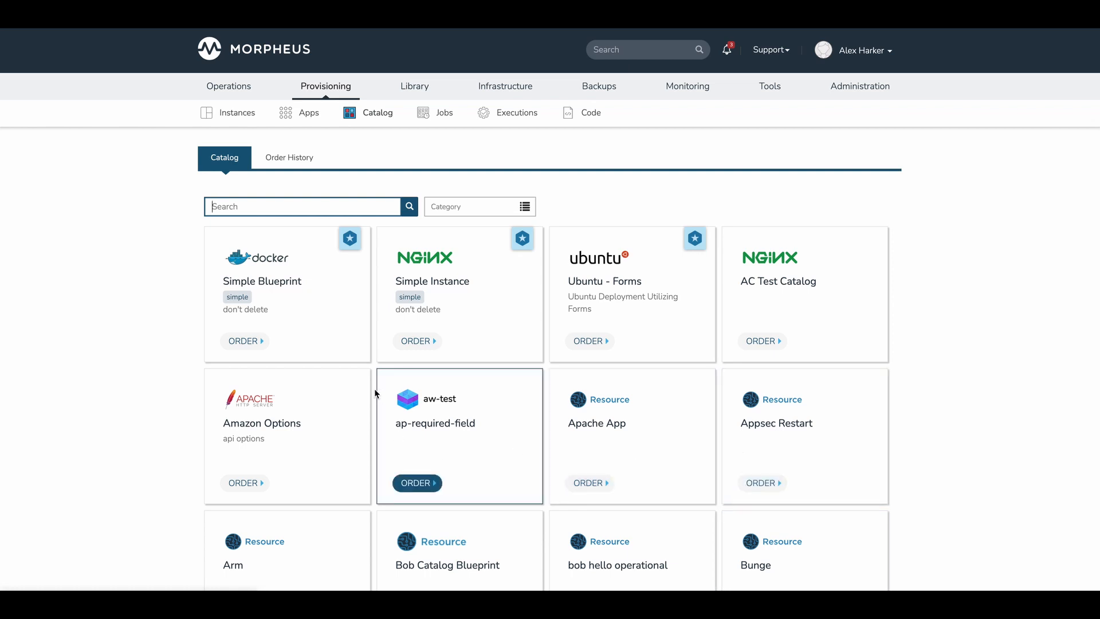
pyautogui.click(588, 342)
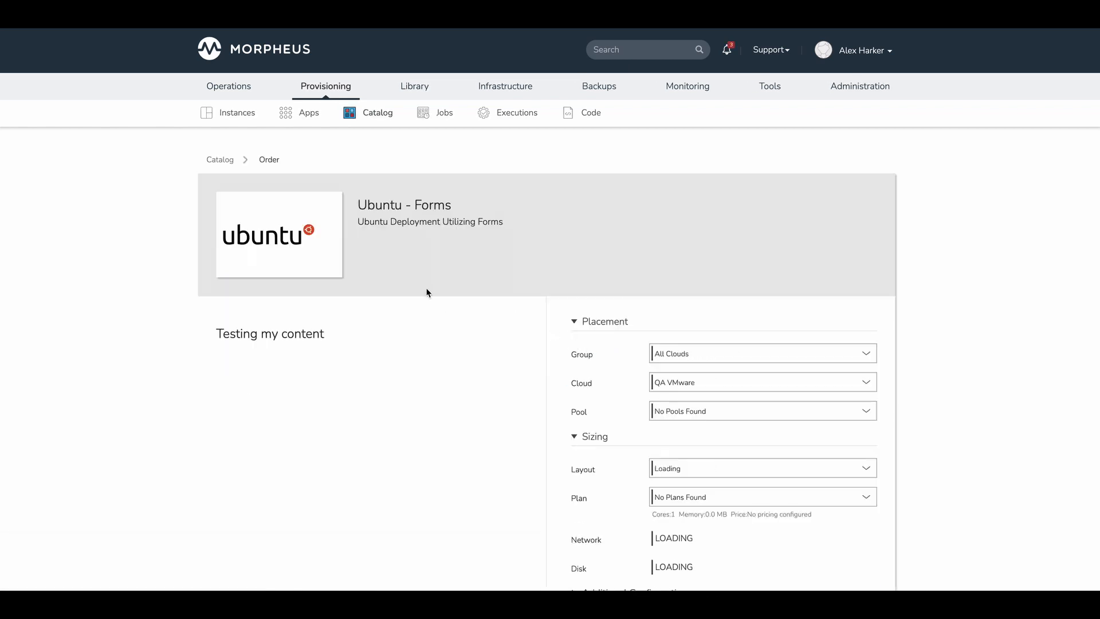
pyautogui.scroll(-1, 461, 377)
pyautogui.scroll(-2, 463, 380)
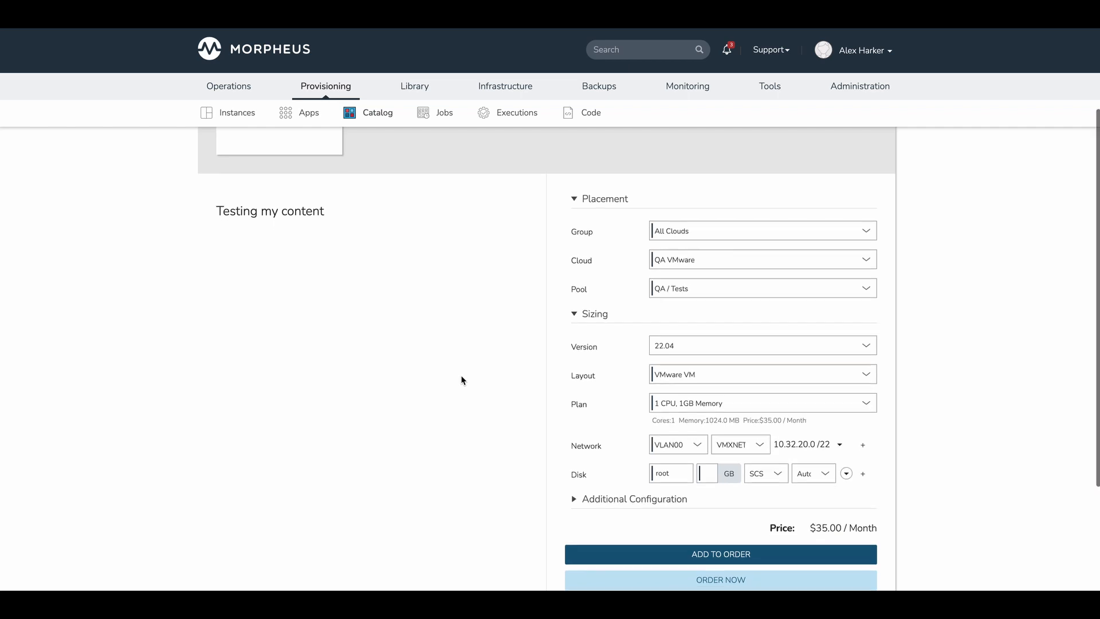
pyautogui.scroll(-1, 462, 378)
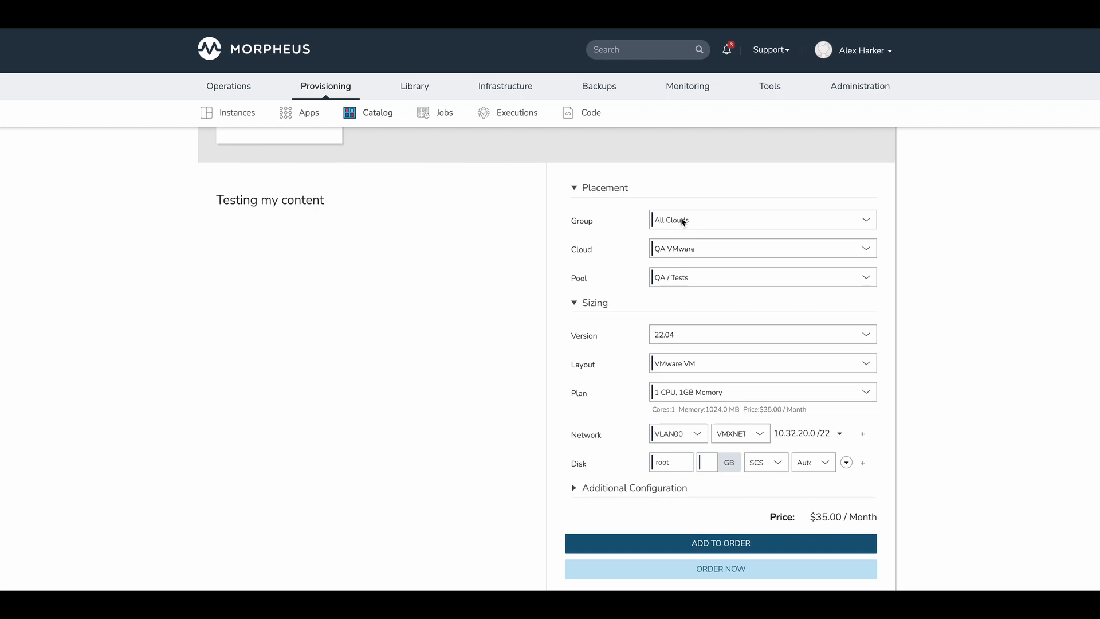
# Set the order's placement group and cloud to QA Amazon
pyautogui.click(867, 221)
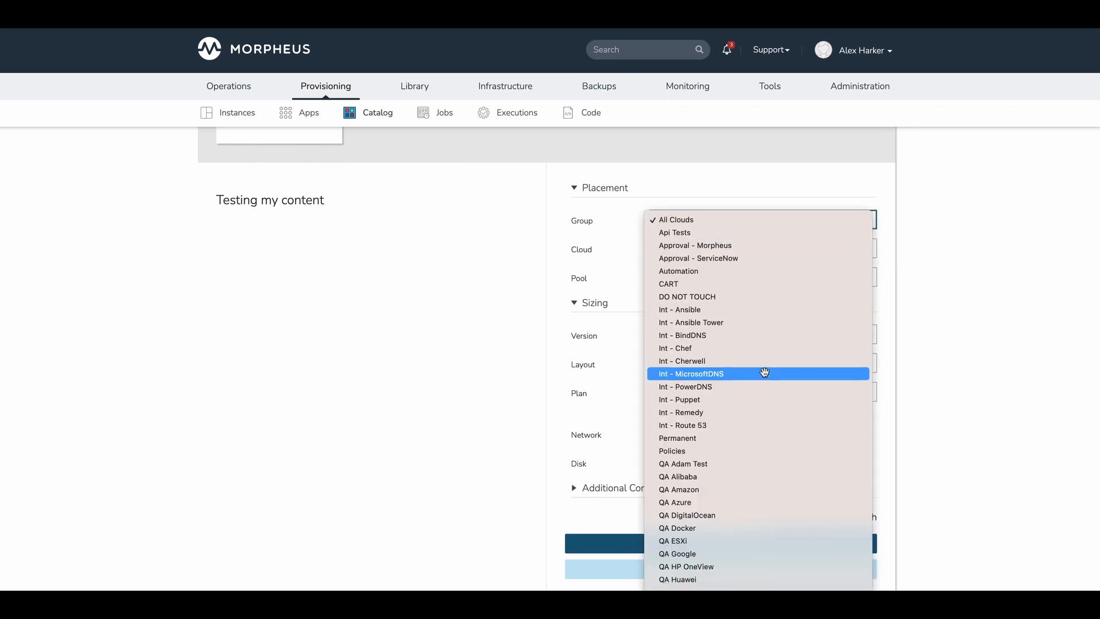
pyautogui.click(739, 490)
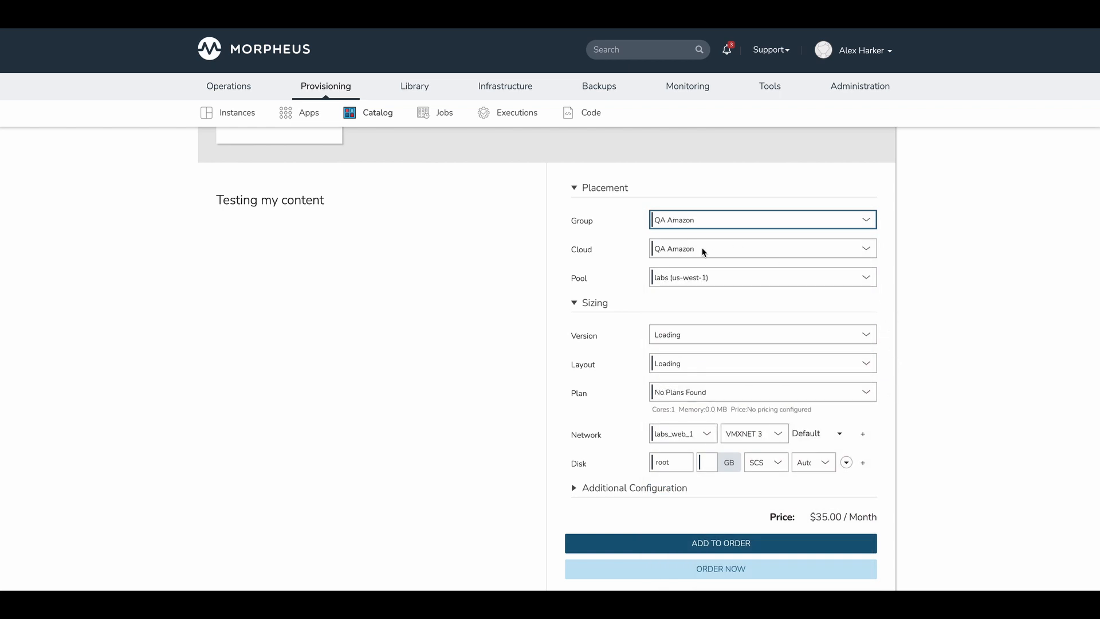
pyautogui.click(673, 250)
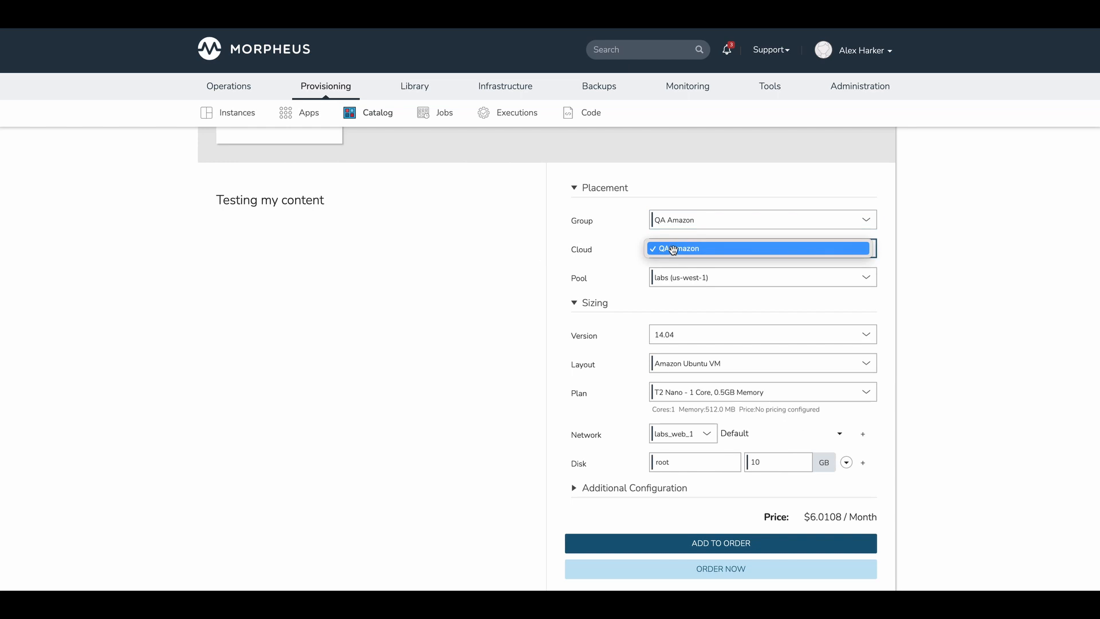
pyautogui.click(674, 253)
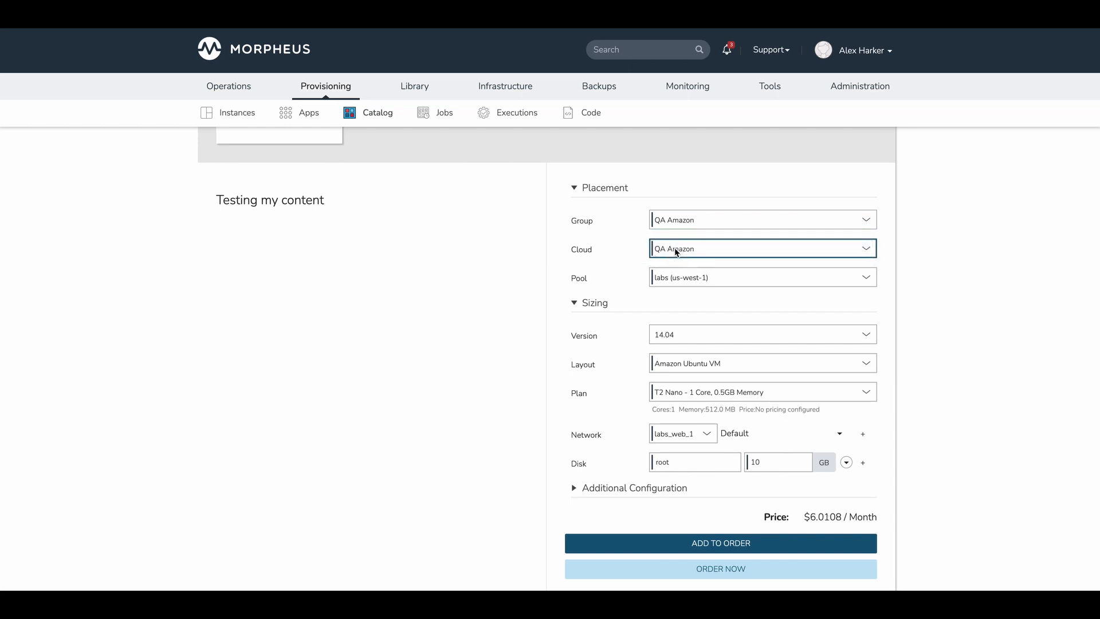
# Check which resource pools and plans the order form offers for the QA Amazon cloud
pyautogui.click(721, 278)
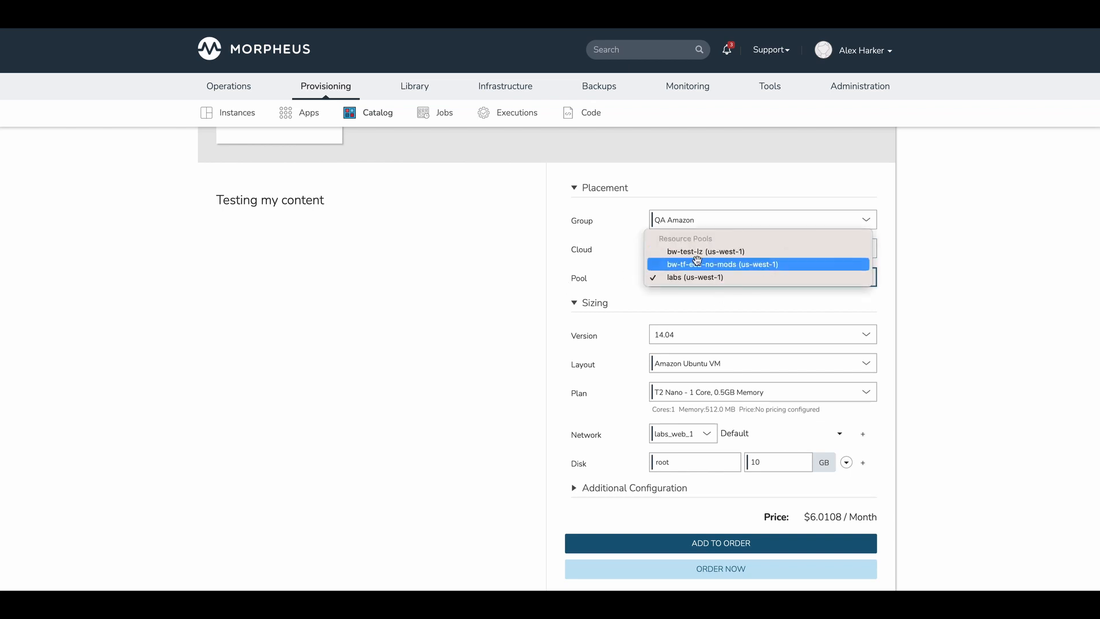
pyautogui.click(613, 277)
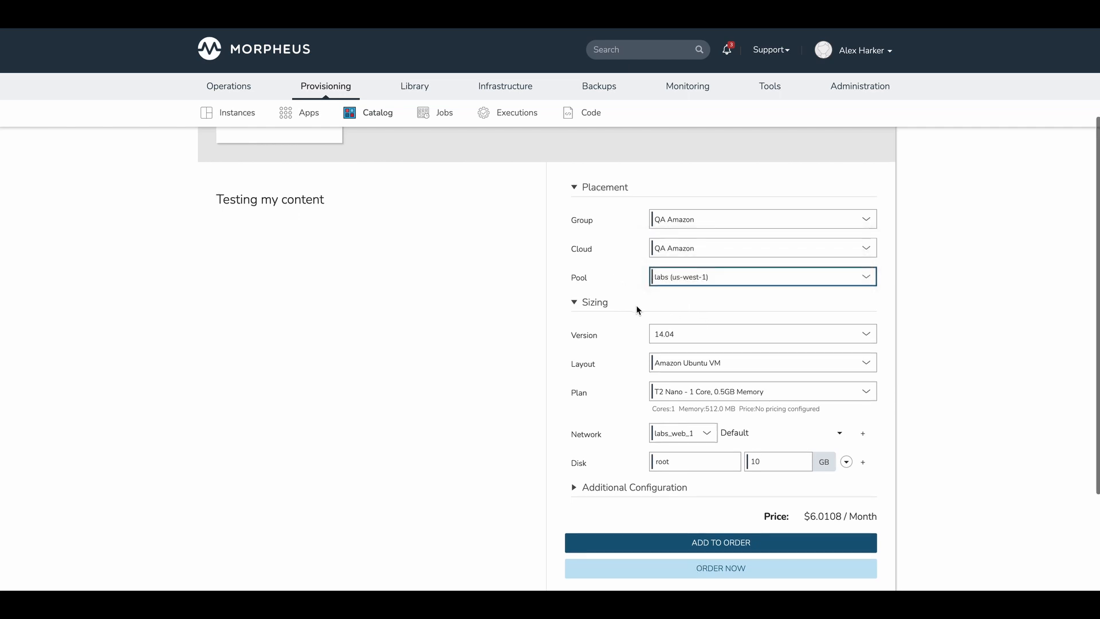
pyautogui.scroll(-1, 631, 364)
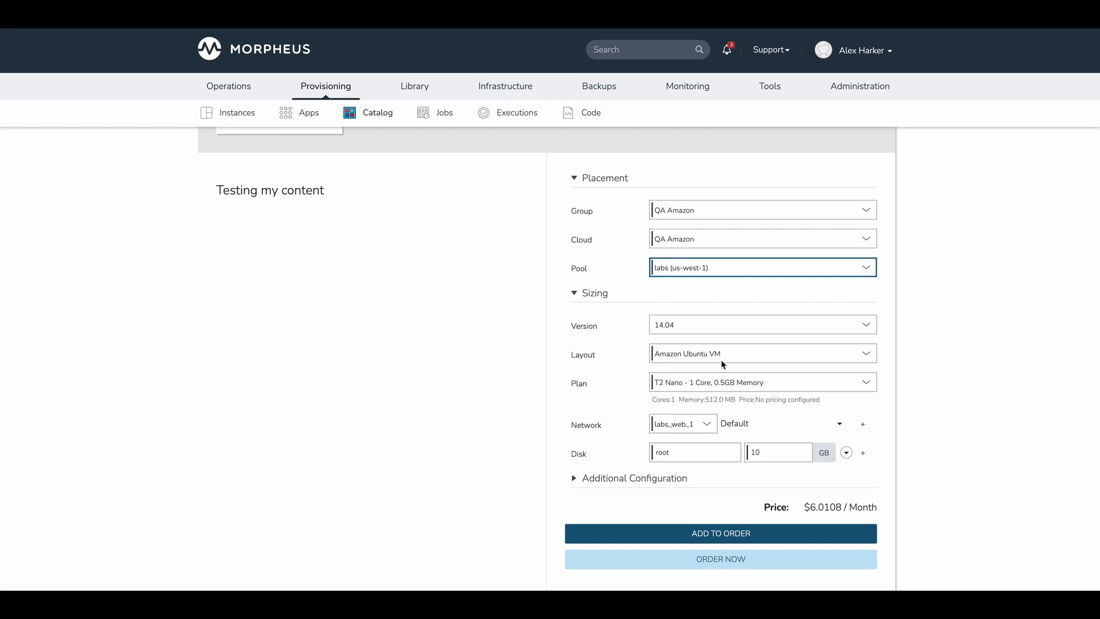
pyautogui.scroll(-2, 677, 358)
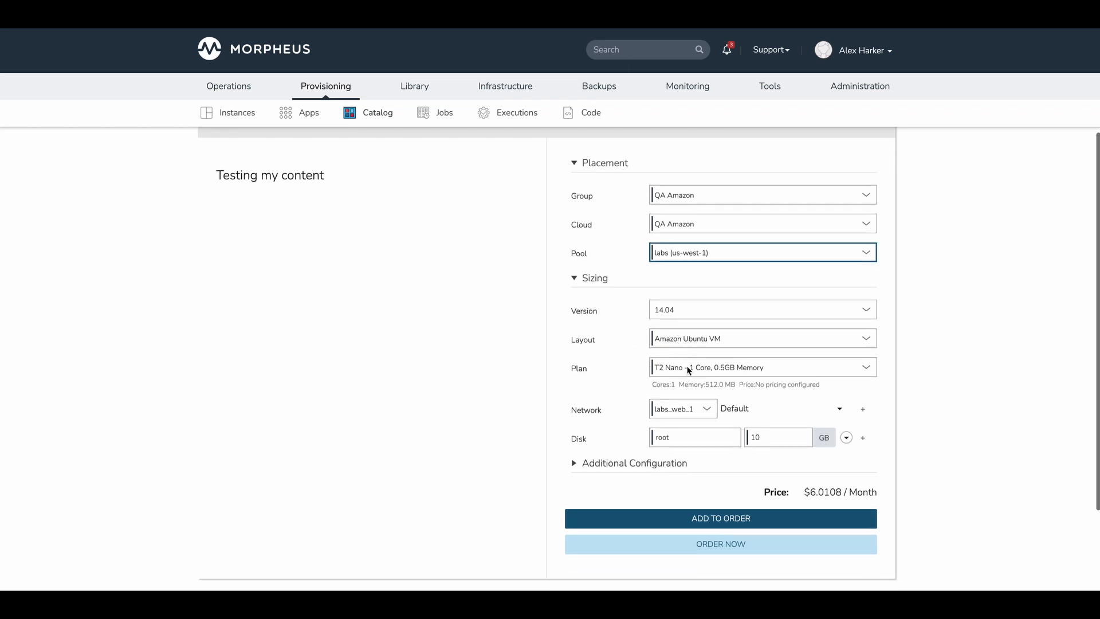
pyautogui.click(748, 373)
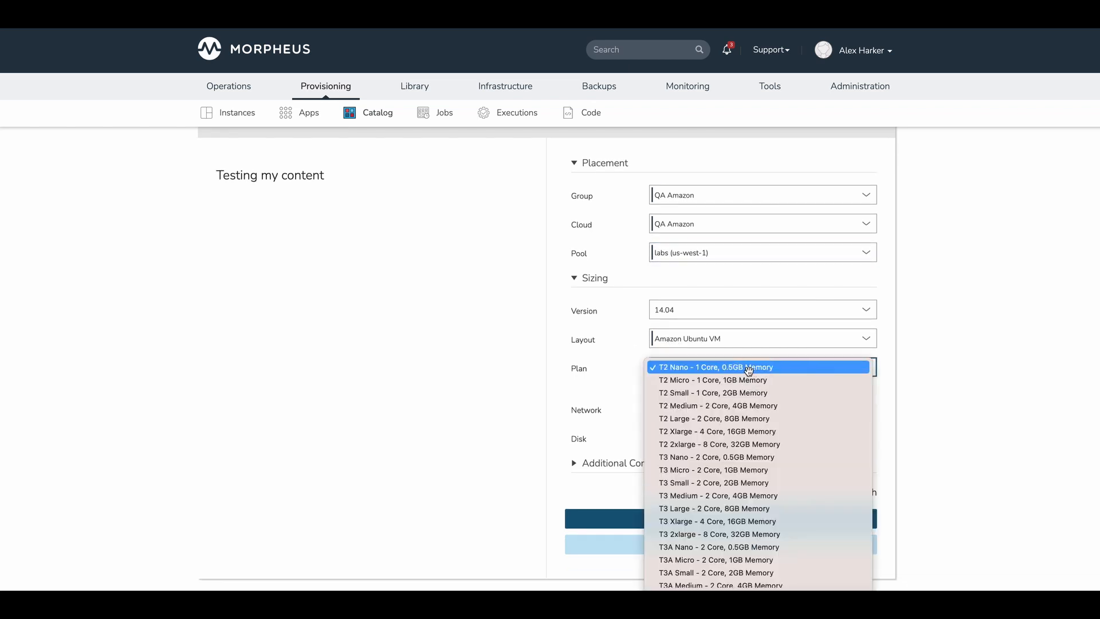
pyautogui.click(714, 369)
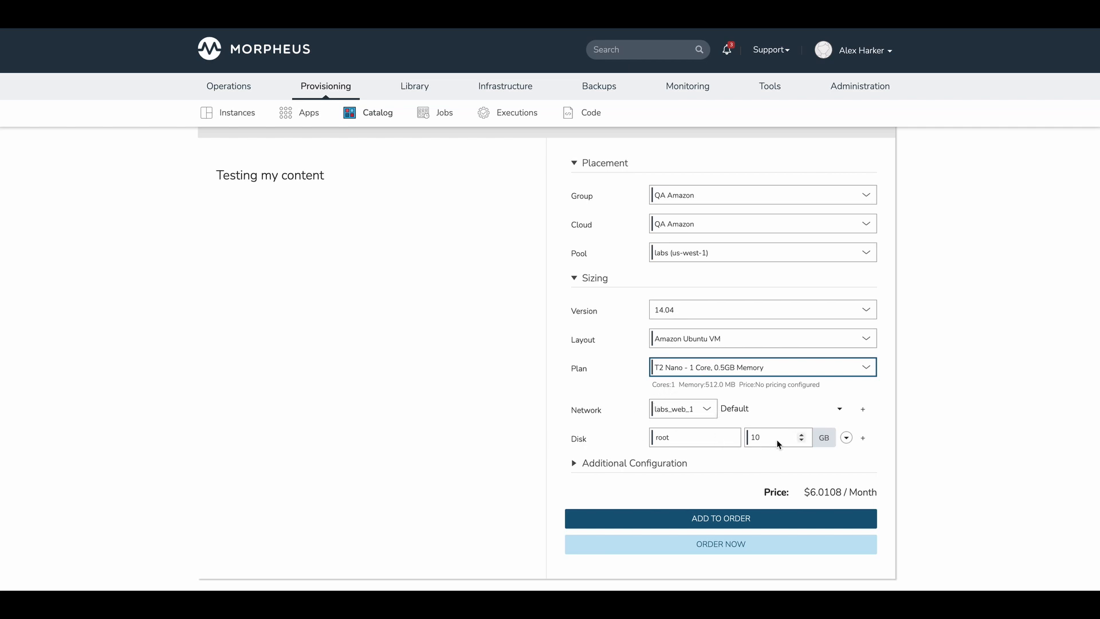
pyautogui.click(681, 438)
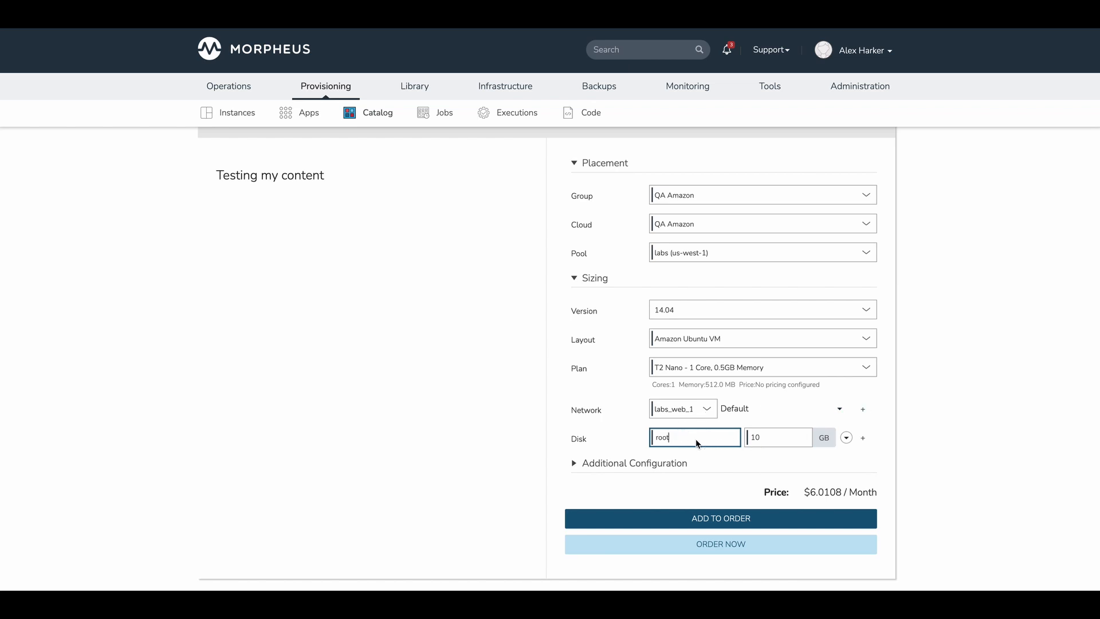
# Add a second network and three extra data disks to the order's sizing section
pyautogui.click(863, 410)
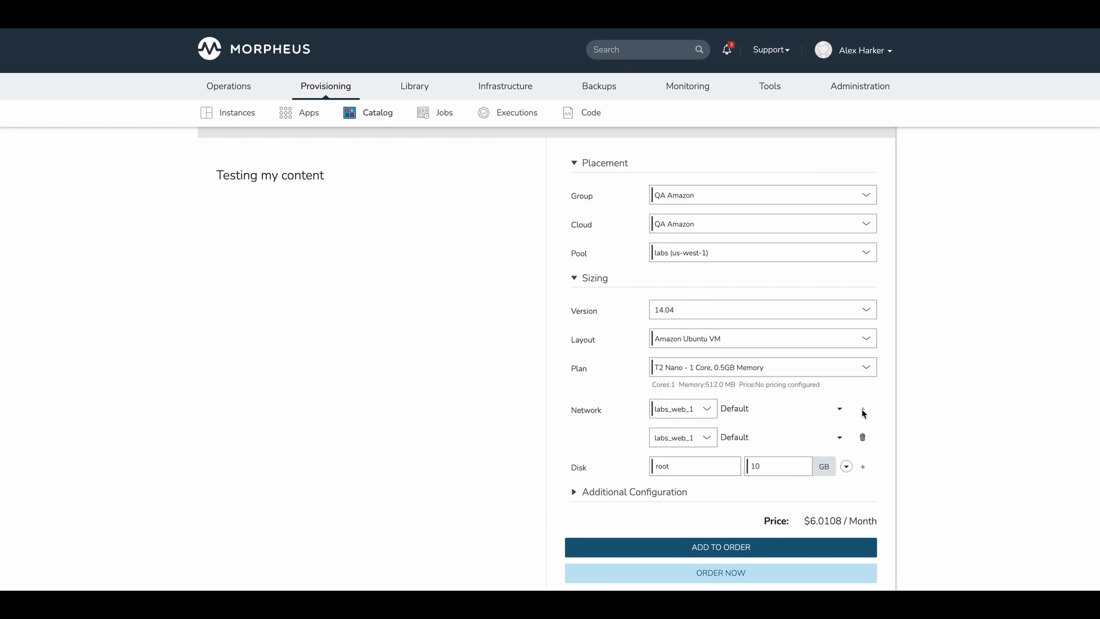
pyautogui.click(864, 412)
pyautogui.click(863, 437)
pyautogui.click(862, 468)
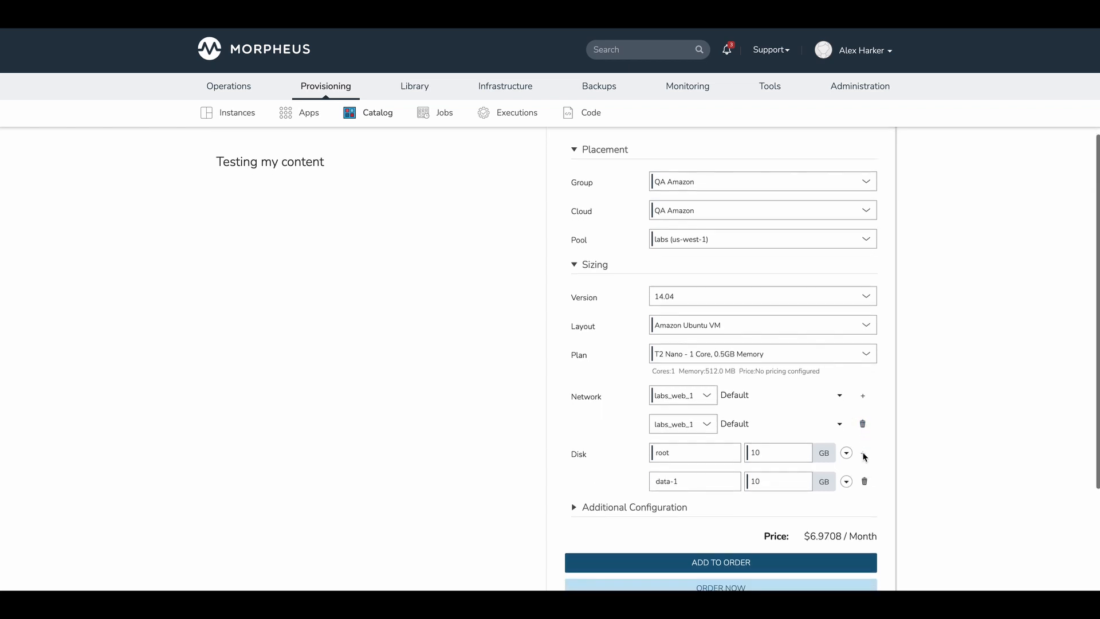
pyautogui.click(864, 456)
pyautogui.click(864, 456)
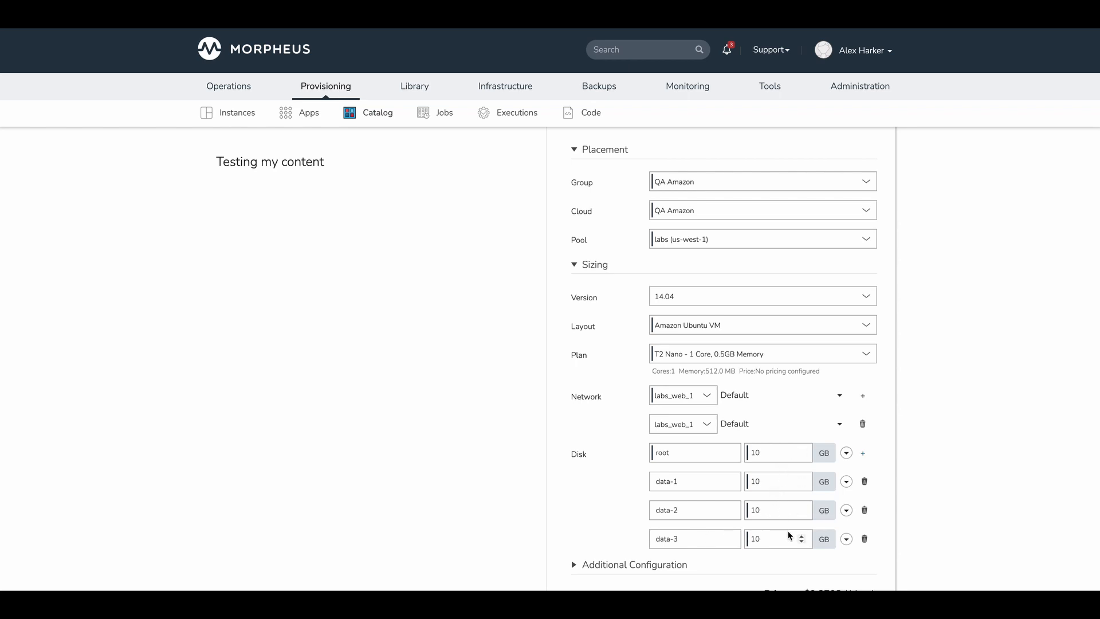
# Expand the Additional Configuration section and add five more empty key/value rows to the order's tags
pyautogui.scroll(-1, 777, 535)
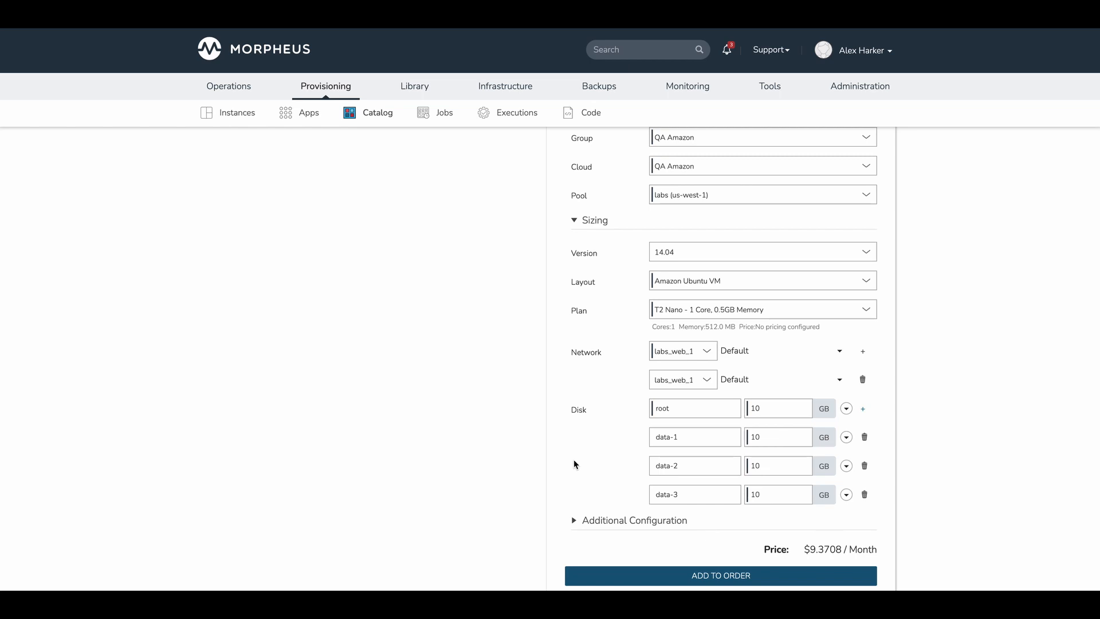
pyautogui.scroll(-1, 571, 465)
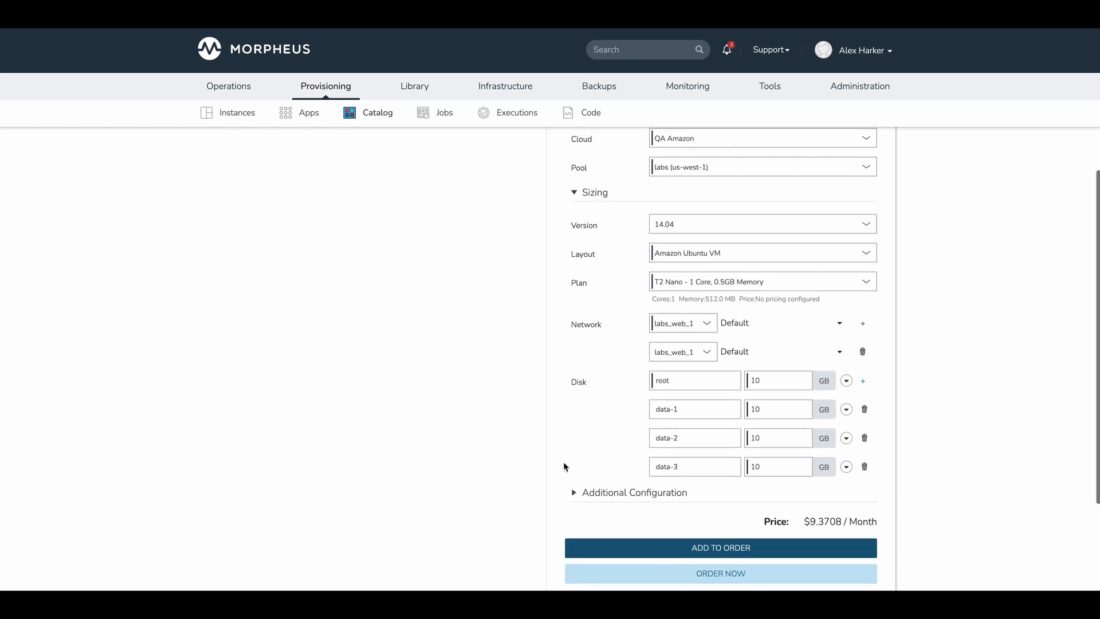
pyautogui.click(575, 488)
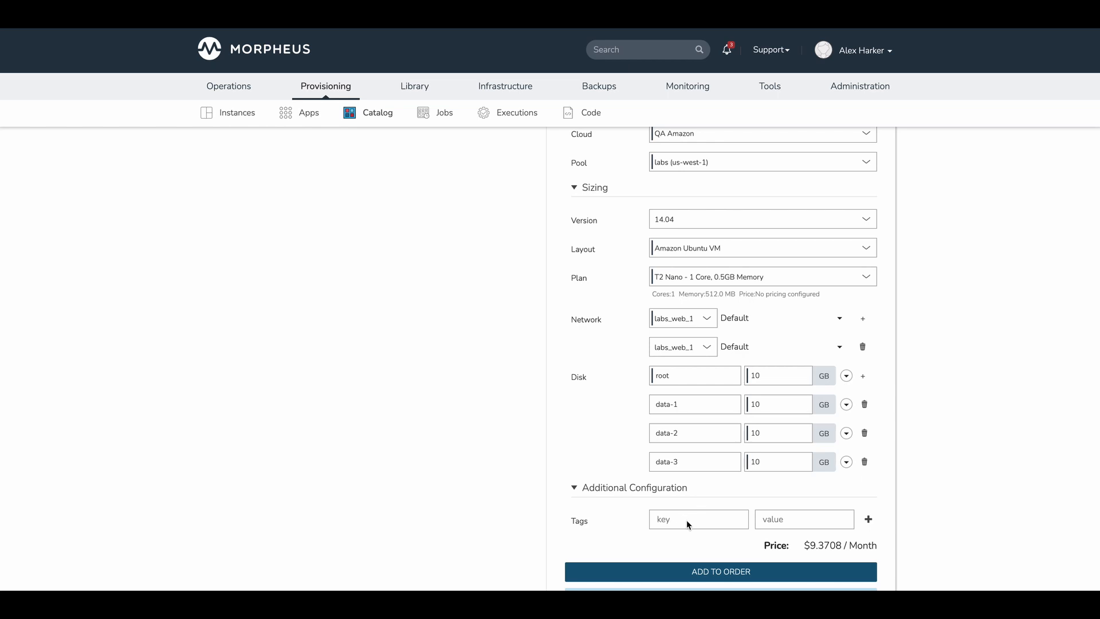
pyautogui.click(573, 489)
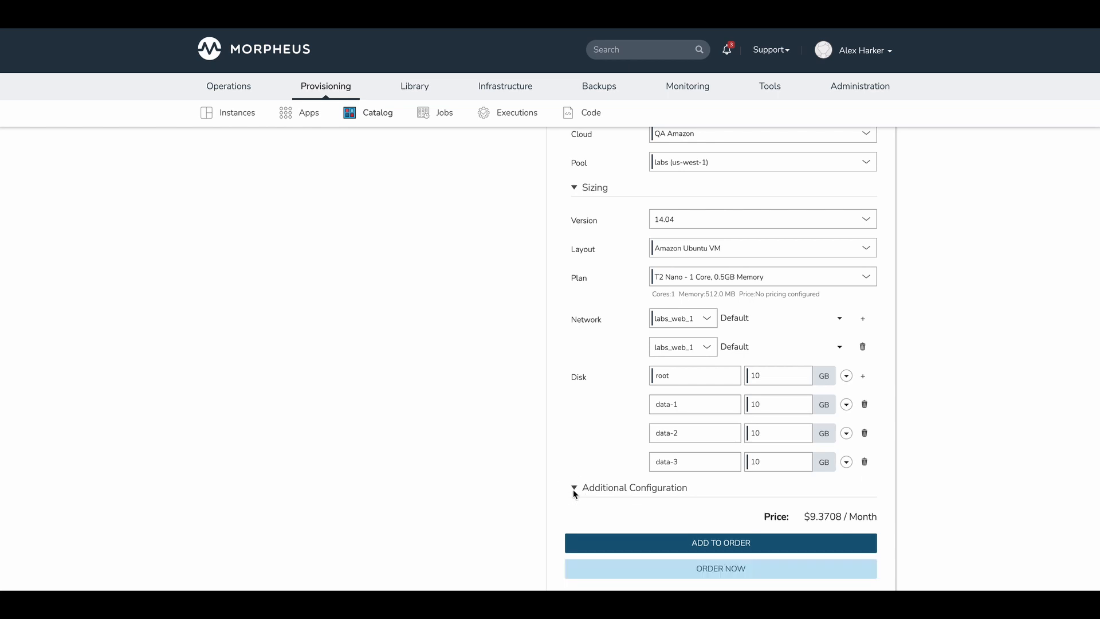
pyautogui.click(574, 489)
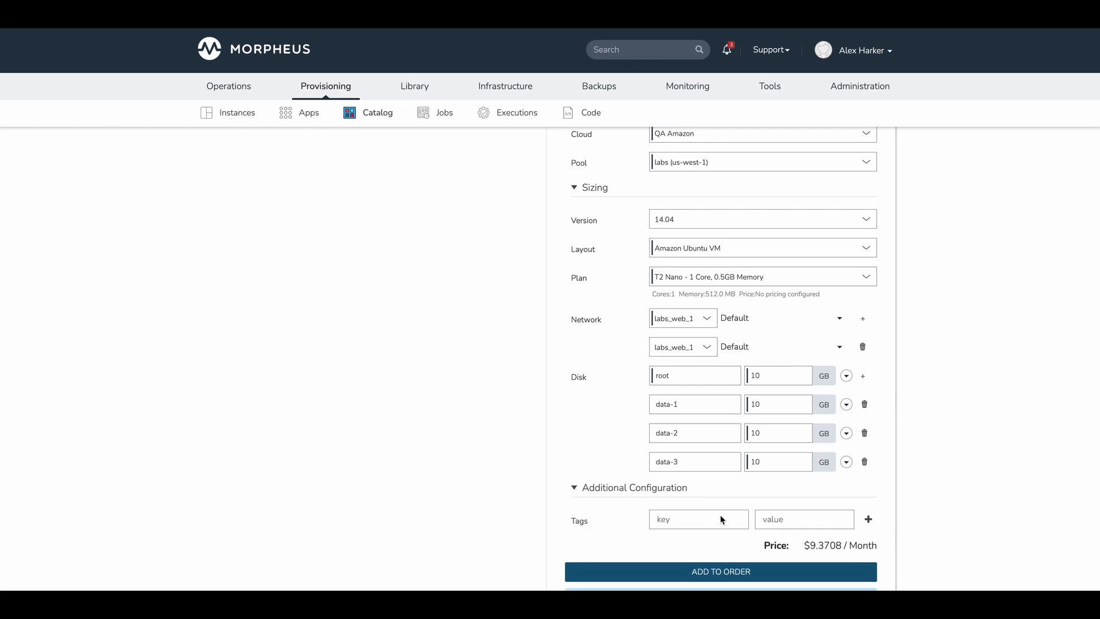
pyautogui.click(868, 521)
pyautogui.click(867, 521)
pyautogui.click(867, 521)
pyautogui.click(867, 521)
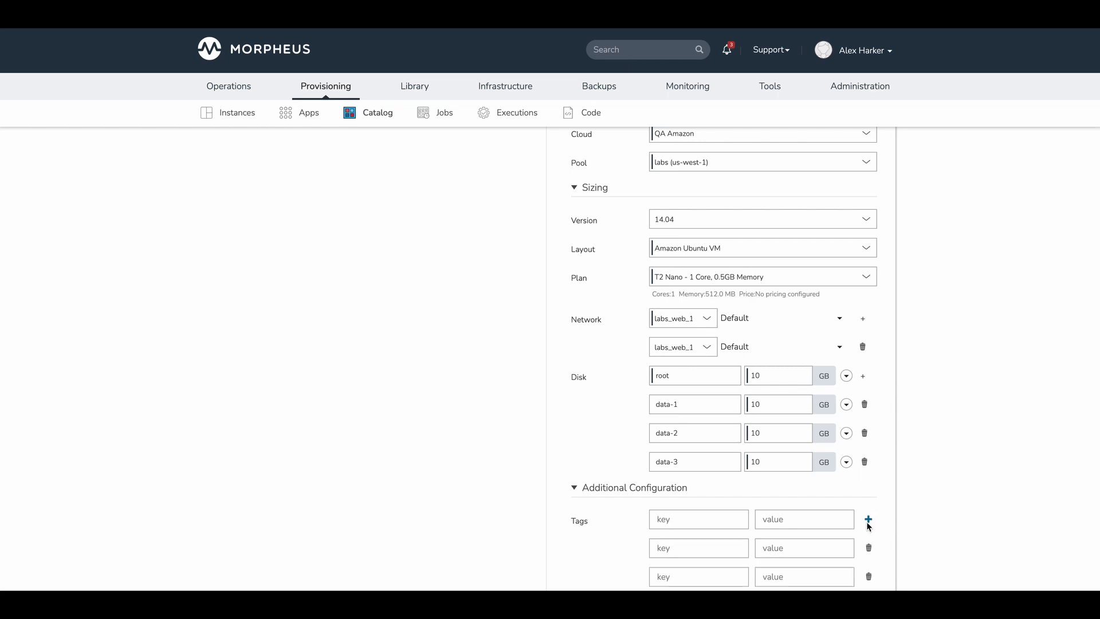
pyautogui.click(867, 522)
pyautogui.scroll(-3, 850, 555)
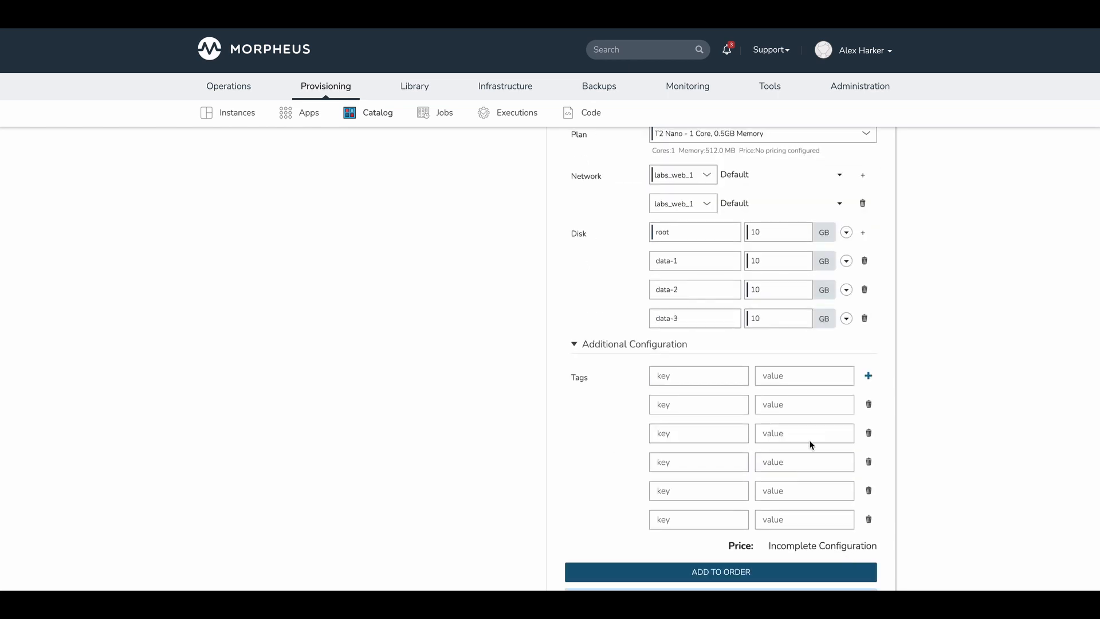
pyautogui.scroll(-3, 893, 457)
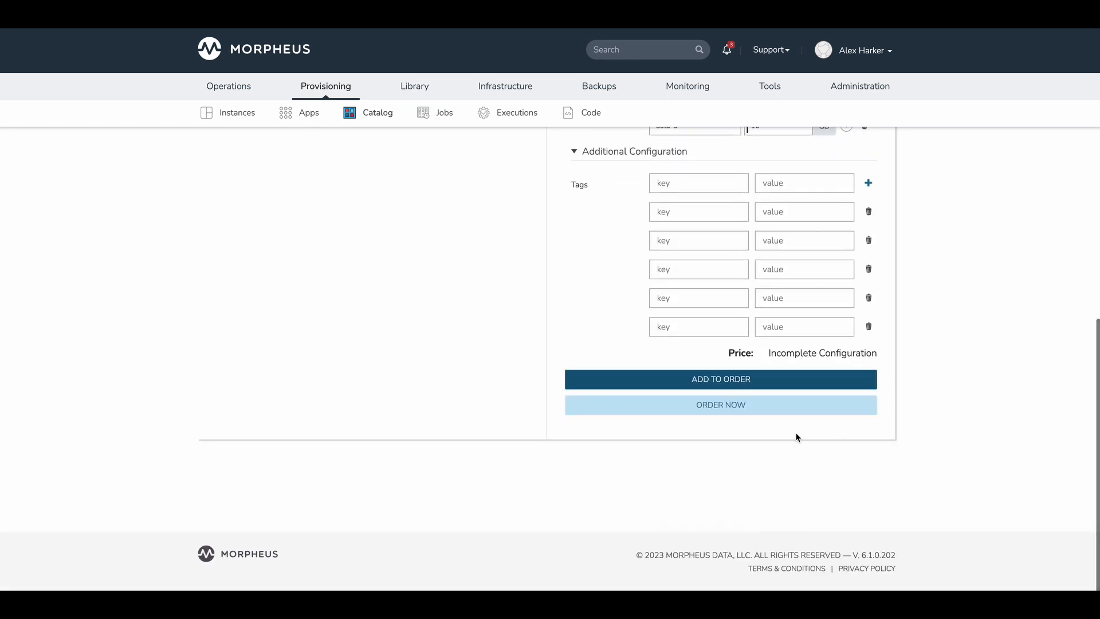
pyautogui.scroll(7, 785, 436)
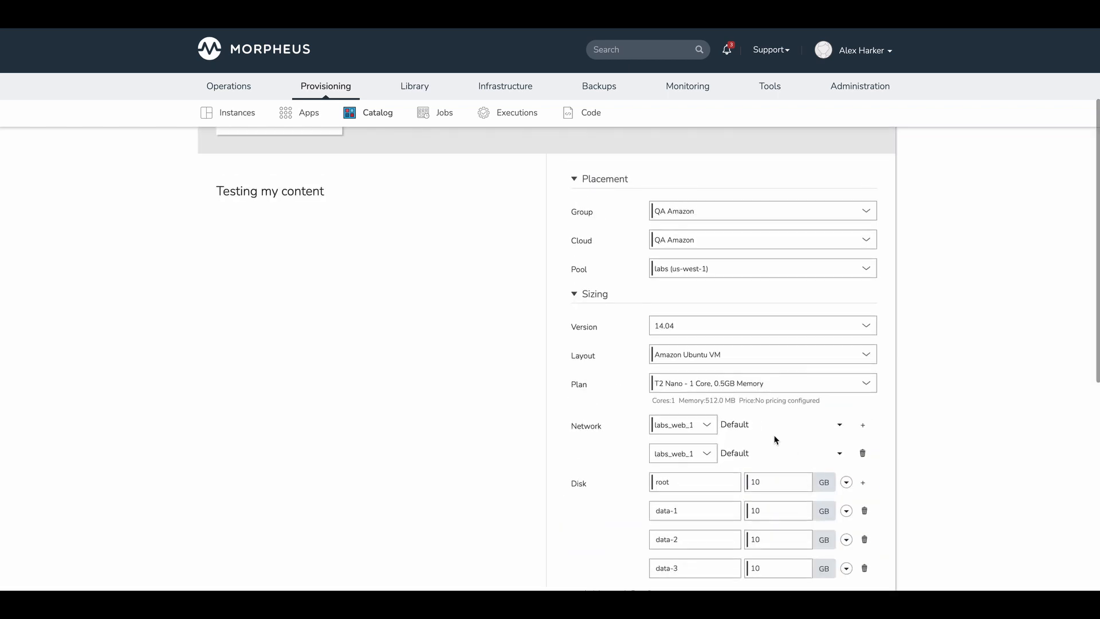